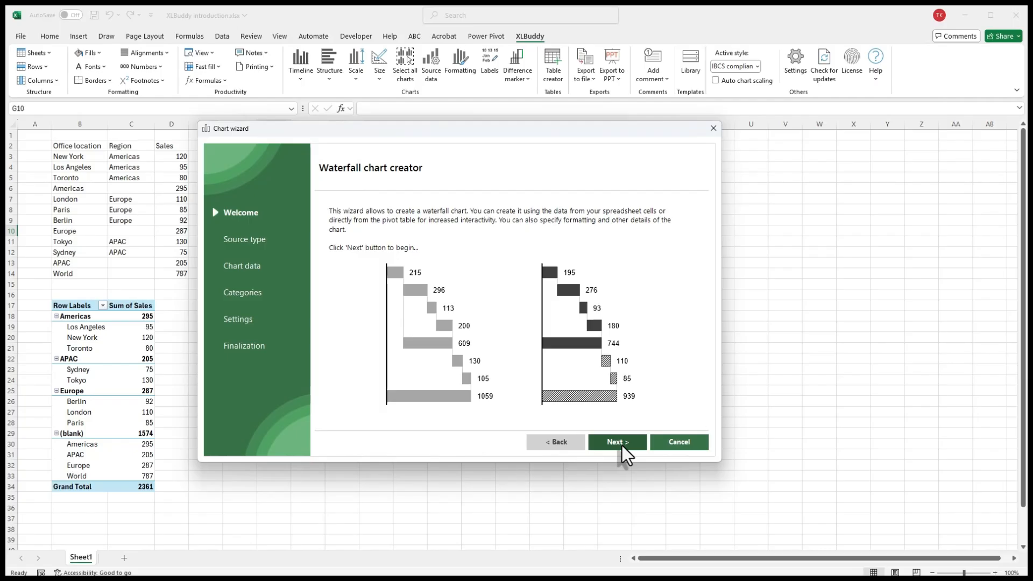
- Use Excel cells as the waterfall chart's source and set its data to D3:D14 with the AC formatting scenario
click(623, 445)
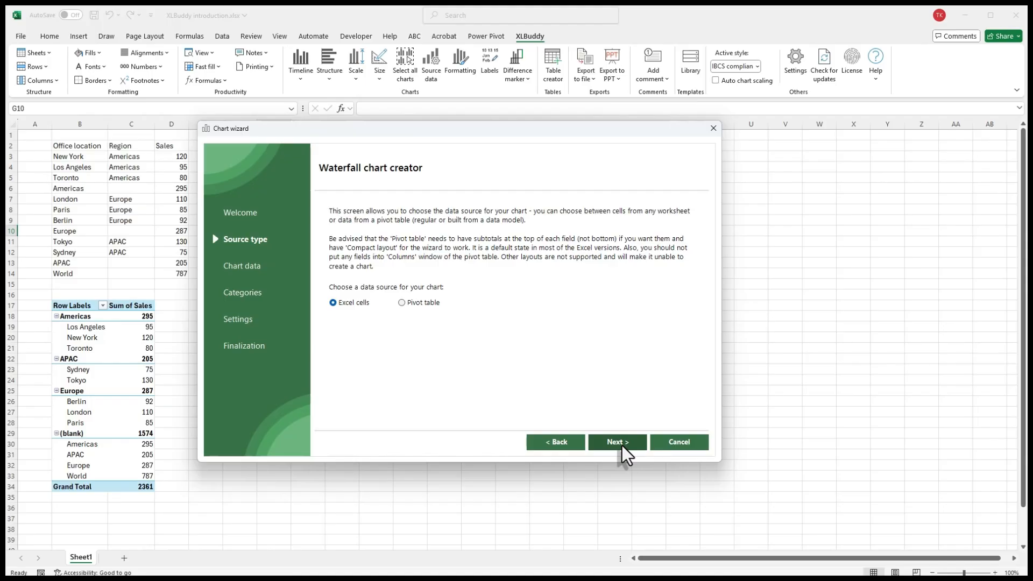
click(618, 442)
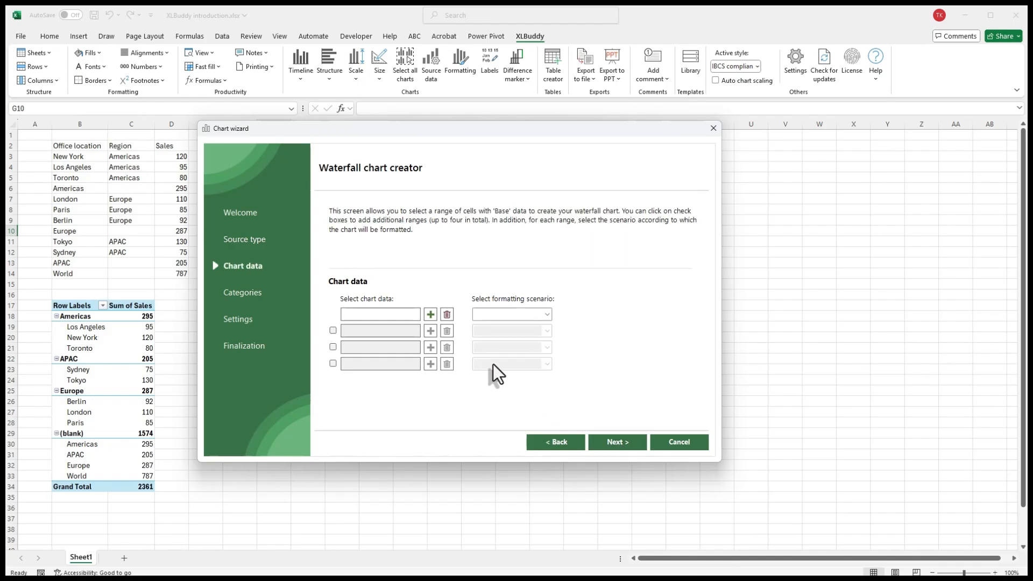
click(430, 313)
drag(177, 157, 169, 273)
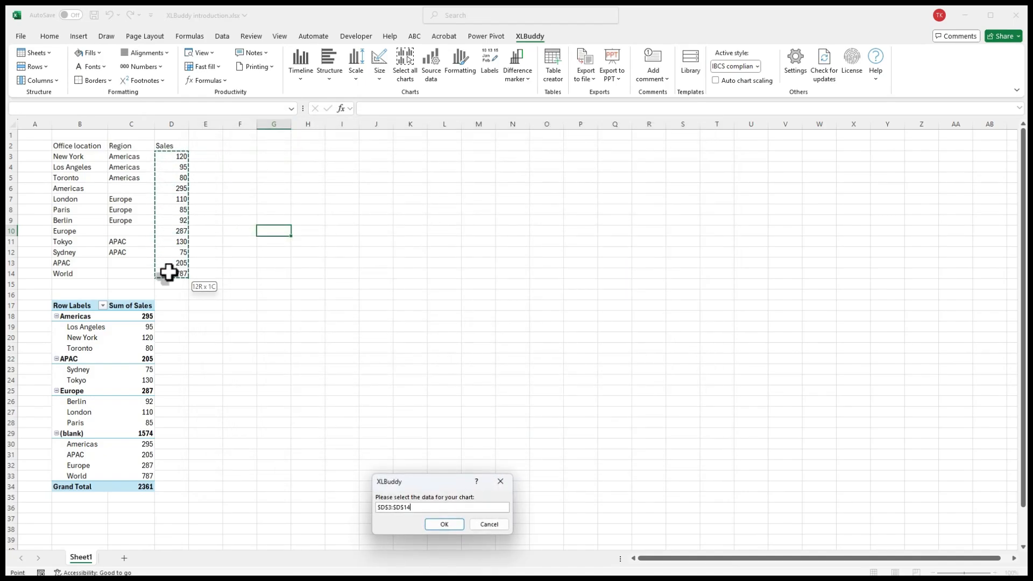
click(439, 525)
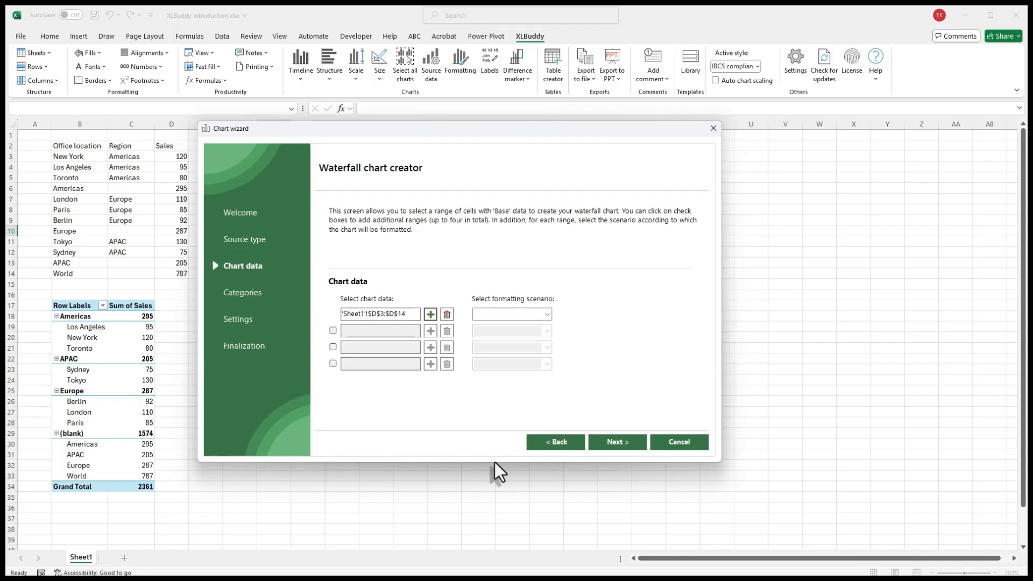
click(547, 315)
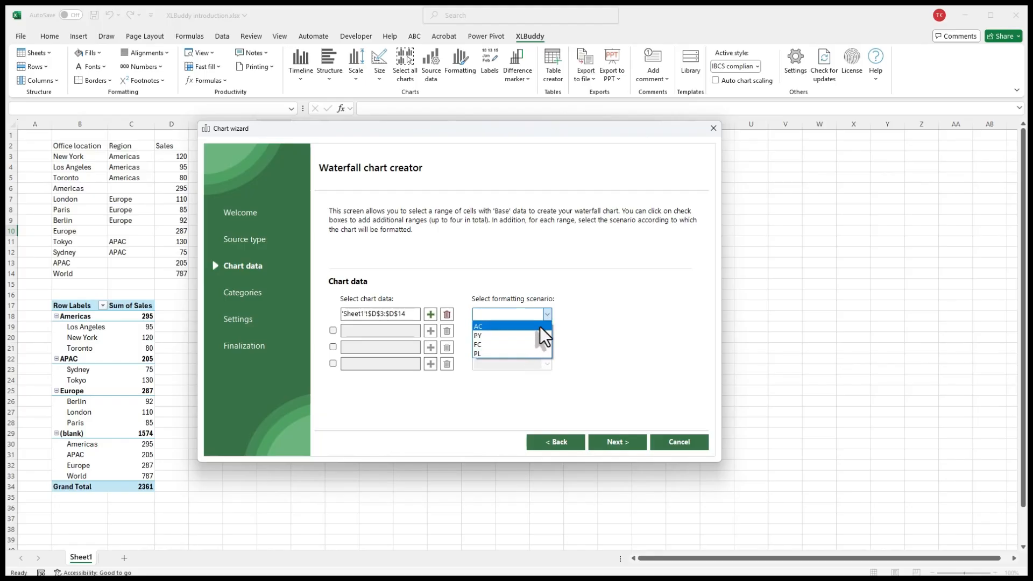
click(540, 327)
click(626, 445)
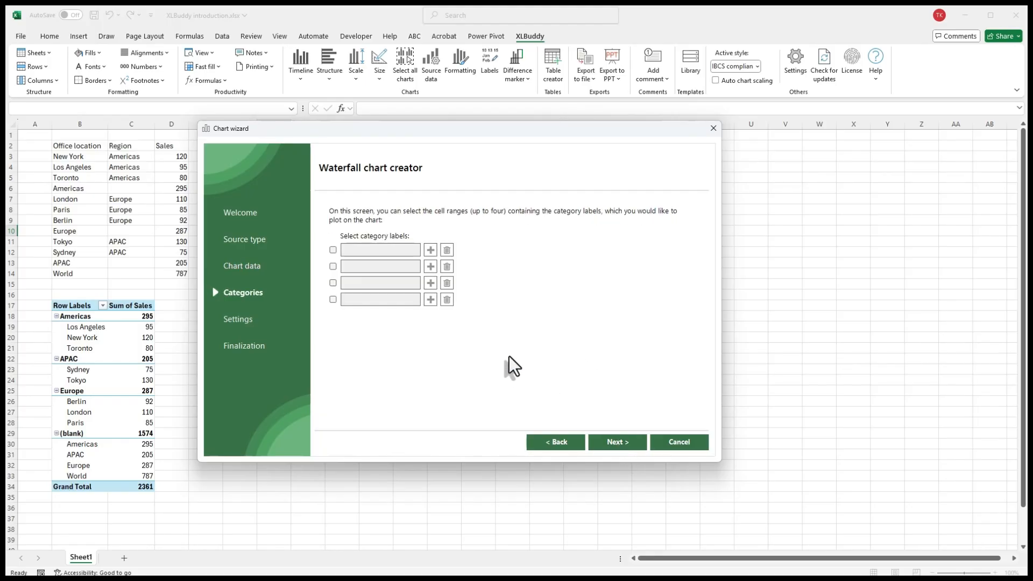
- Use the office locations in B3:B14 as the waterfall chart's category labels
click(333, 251)
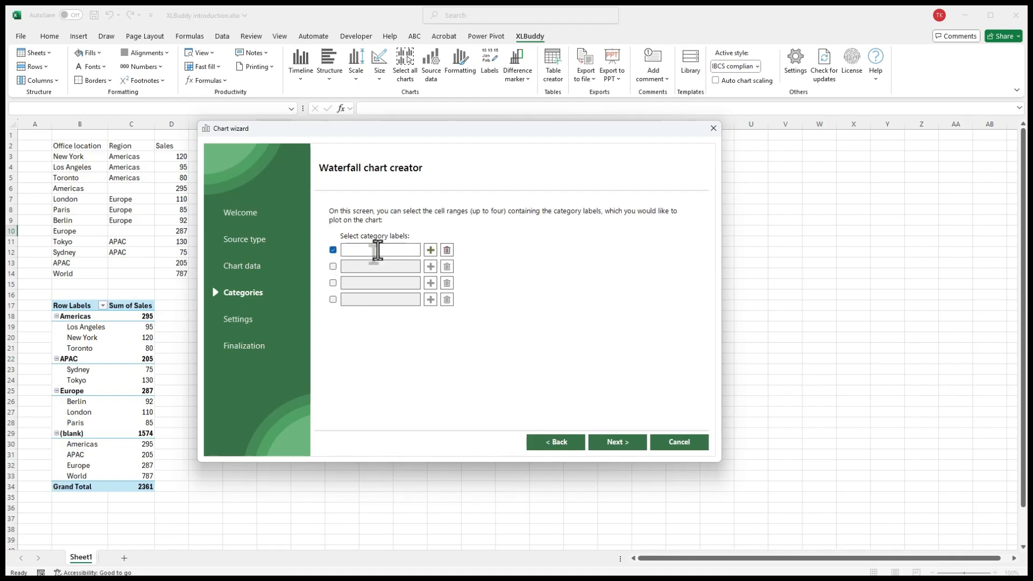
click(431, 250)
drag(73, 157, 81, 274)
click(452, 522)
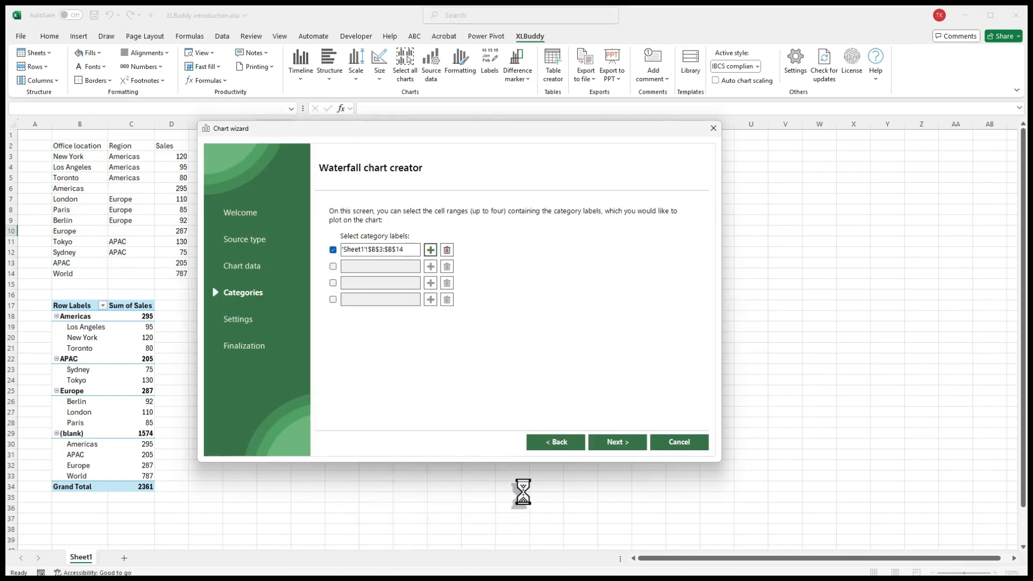
click(640, 442)
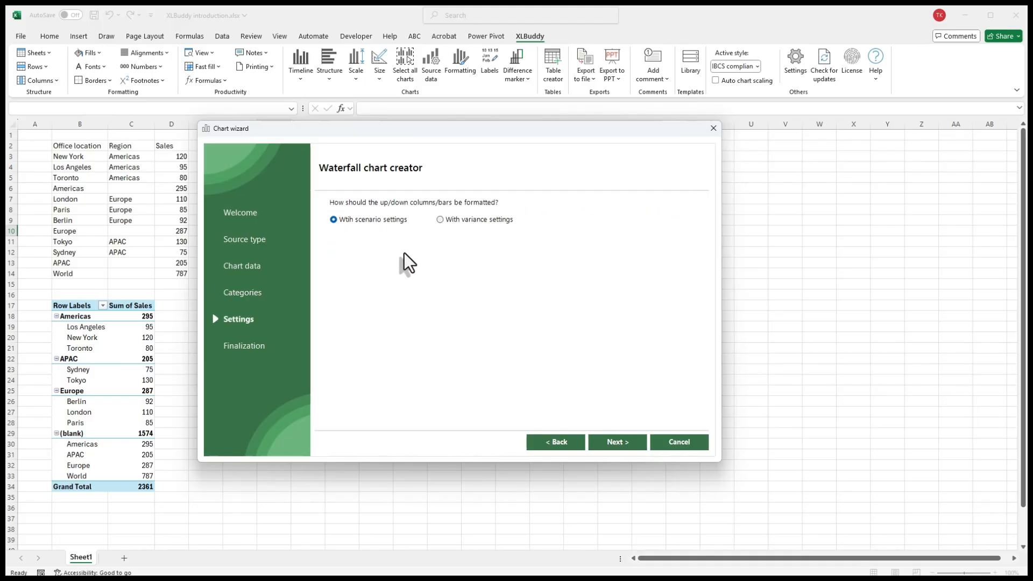
- Keep the scenario settings for bar formatting and create the waterfall chart at cell G5
click(613, 442)
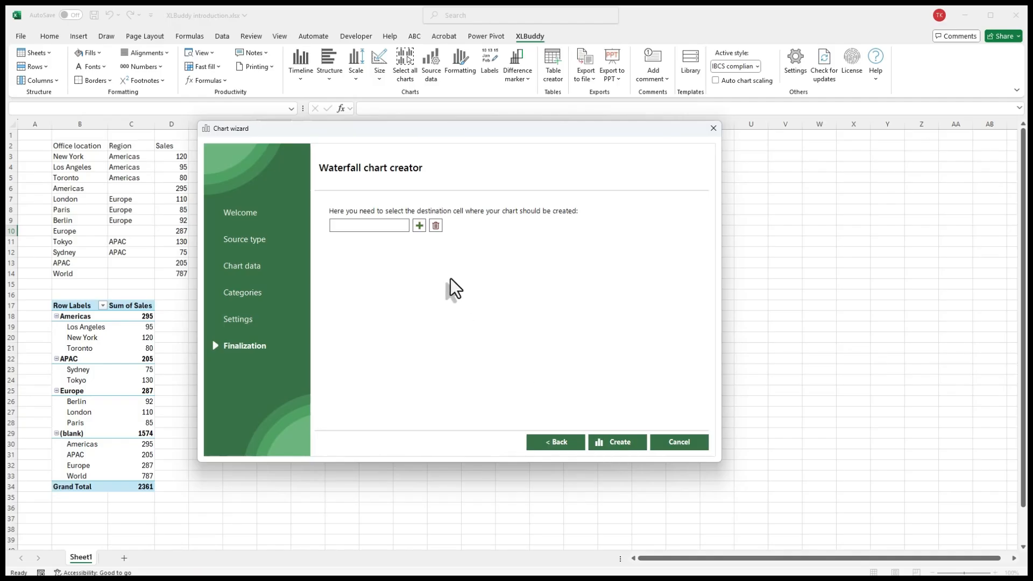
click(419, 225)
click(260, 181)
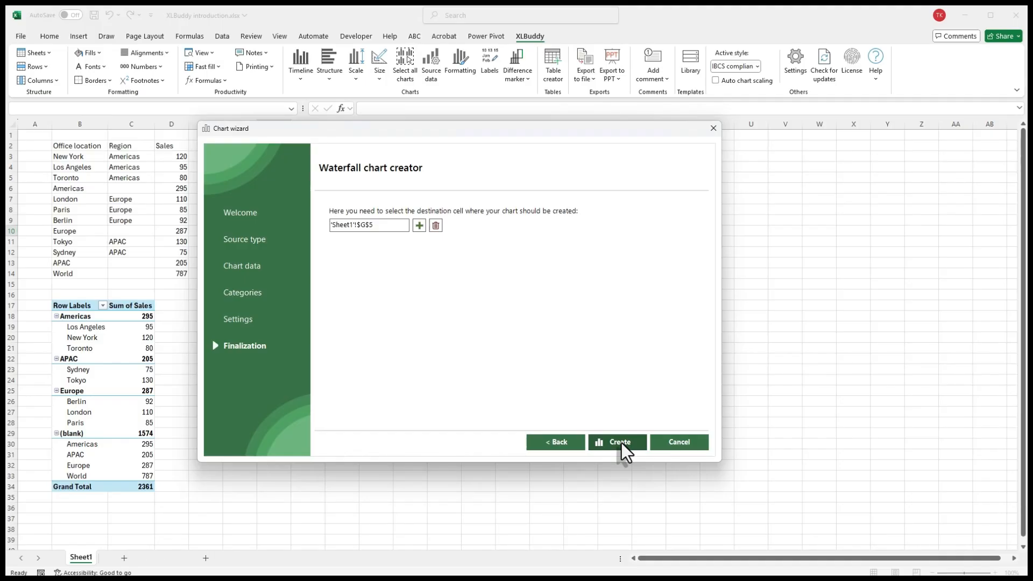
click(621, 442)
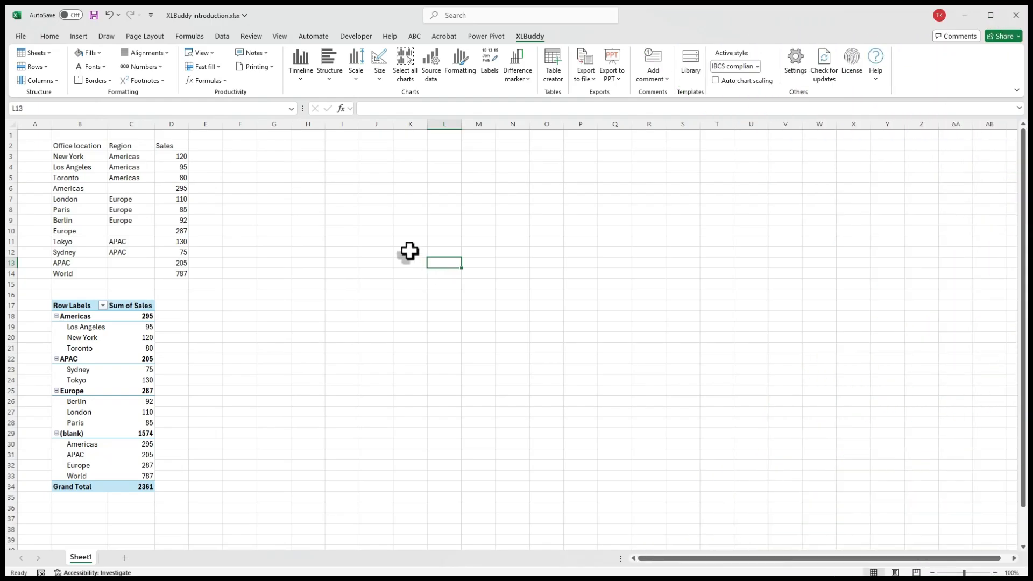
- Start another standard waterfall chart from Excel cells and enable the second and third chart data ranges
click(333, 76)
click(347, 138)
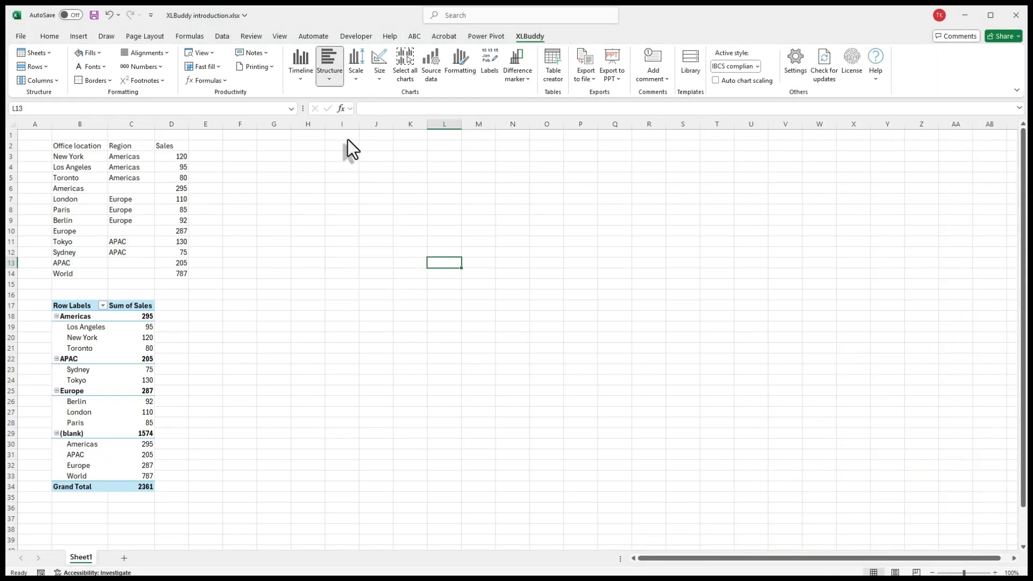
click(623, 444)
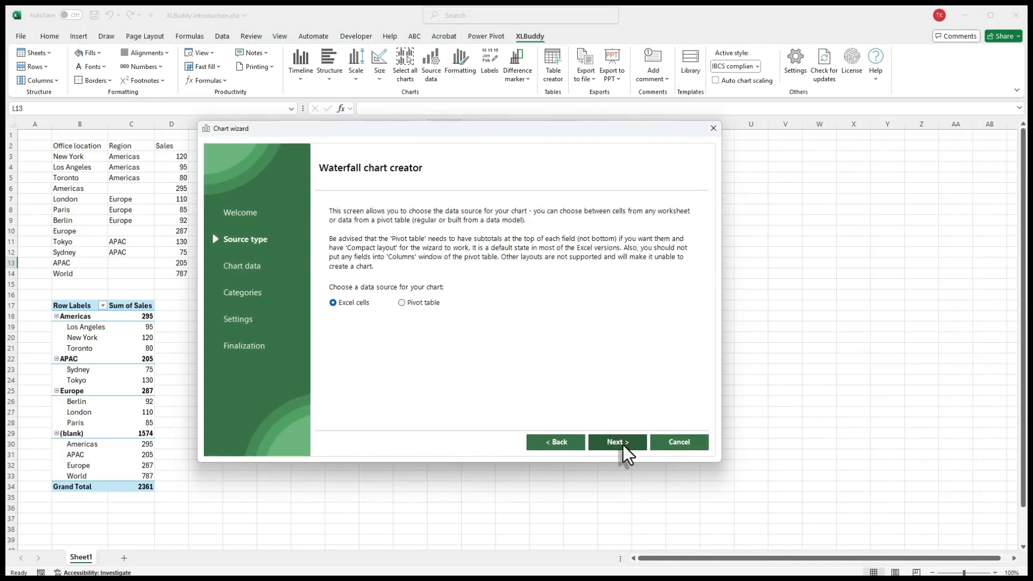
click(623, 444)
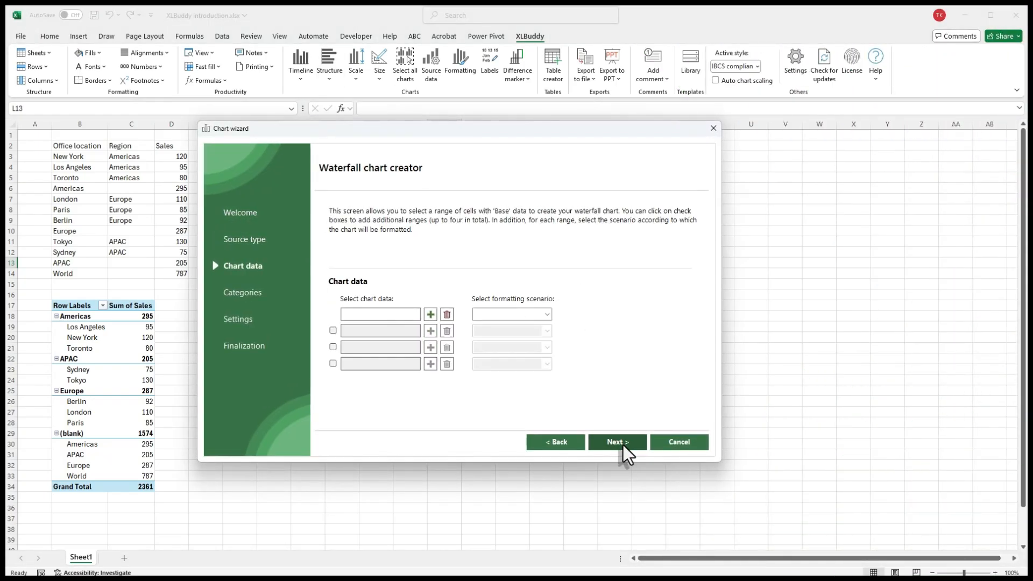
click(333, 330)
click(332, 347)
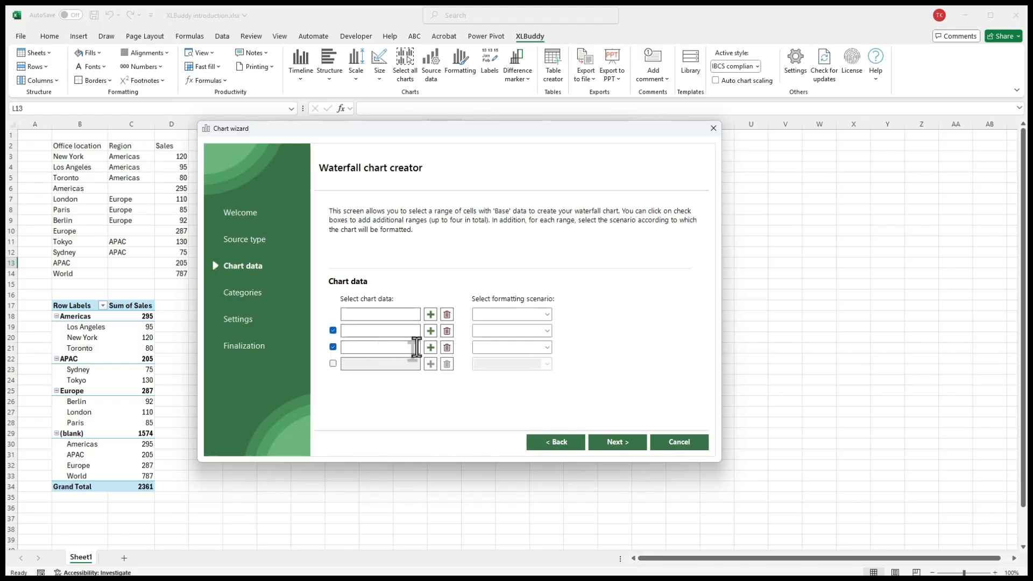
- Set the three chart data ranges to the regional sales in D3:D5, D7:D9 and D11:D12
click(431, 315)
drag(177, 156, 177, 178)
key(Return)
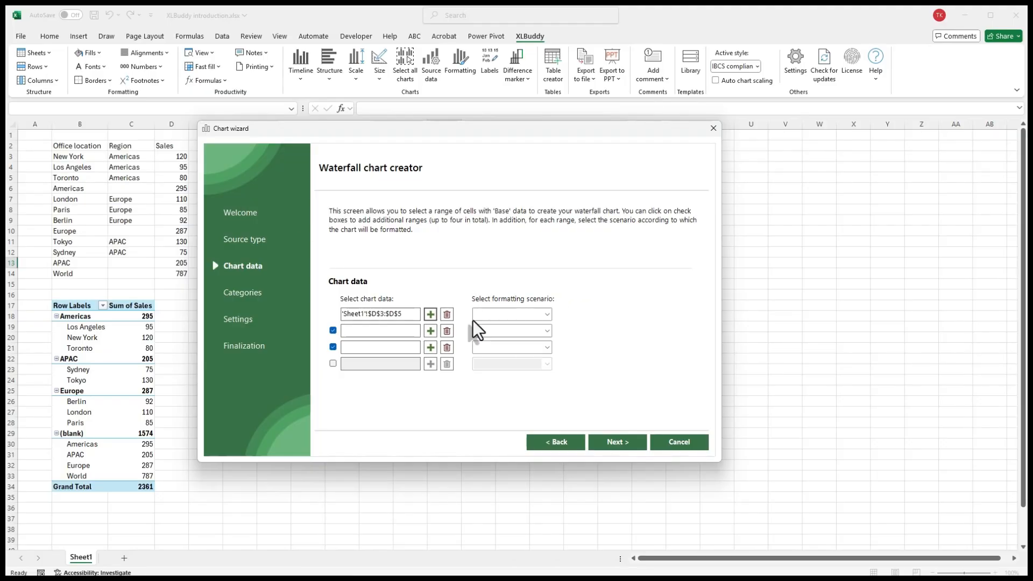
click(431, 331)
drag(170, 200, 169, 222)
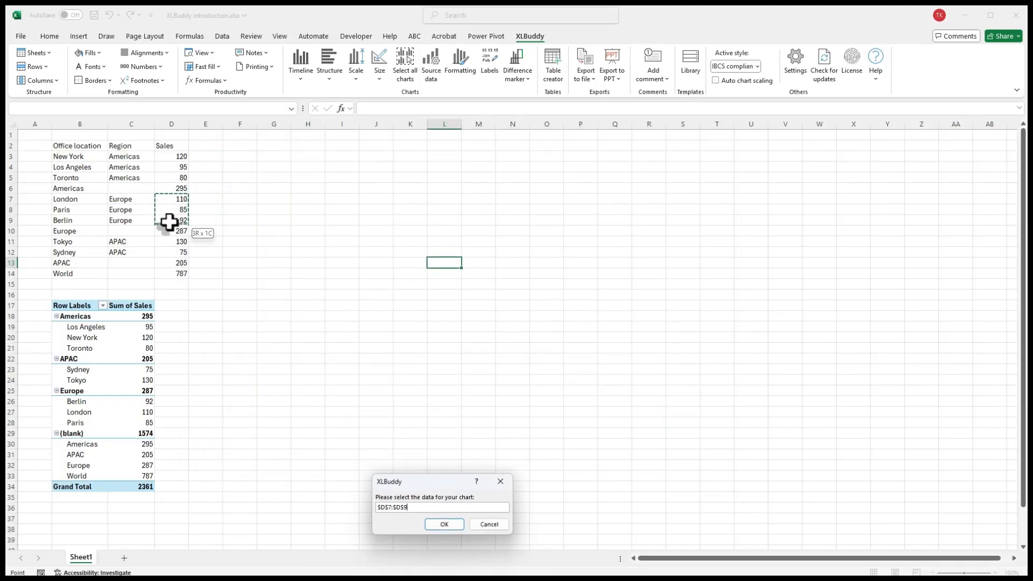
key(Return)
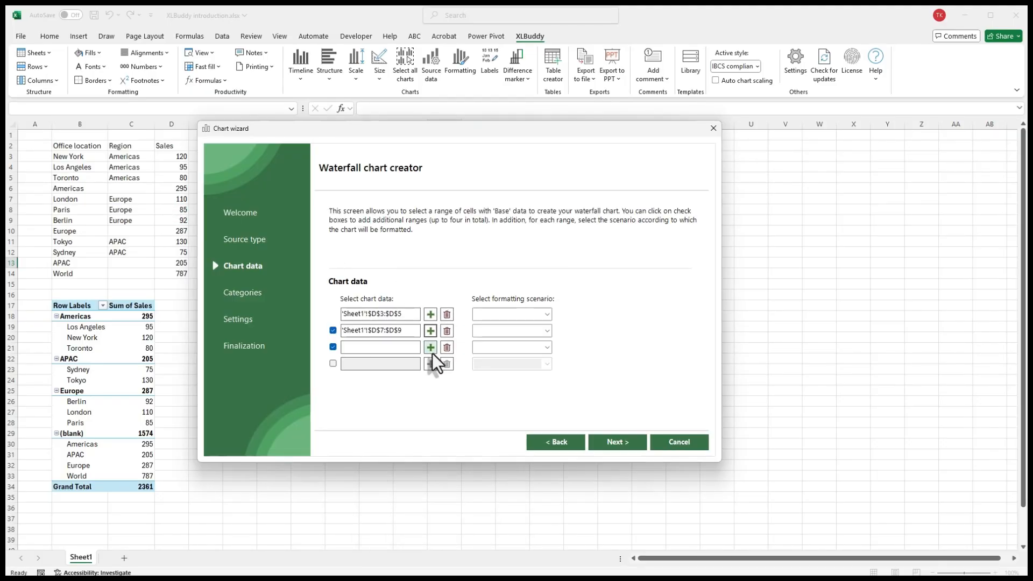
click(431, 347)
drag(176, 241, 175, 253)
key(Return)
- Assign the formatting scenarios AC, PY and FC to the first, second and third data ranges
click(548, 315)
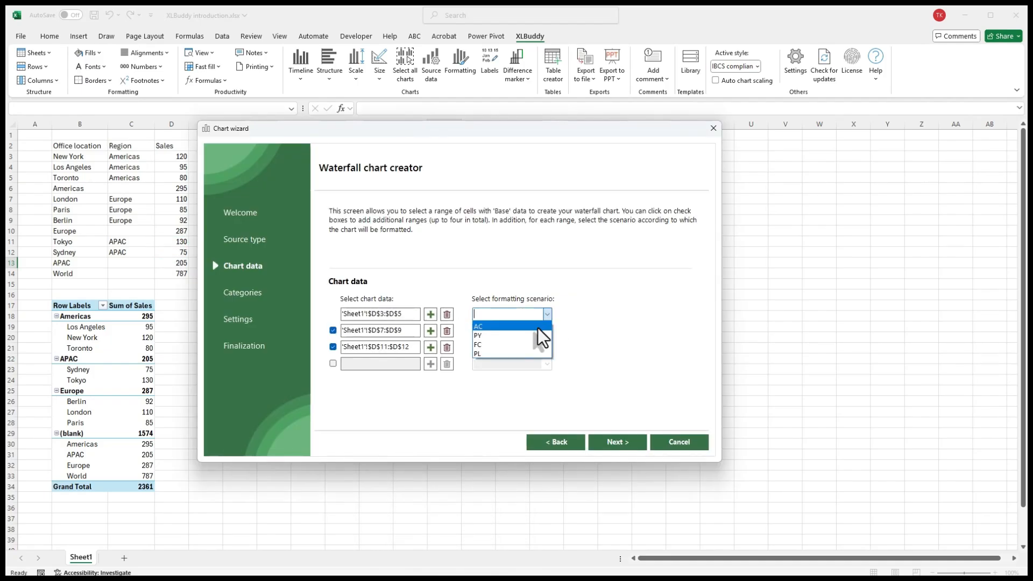
click(537, 328)
click(548, 332)
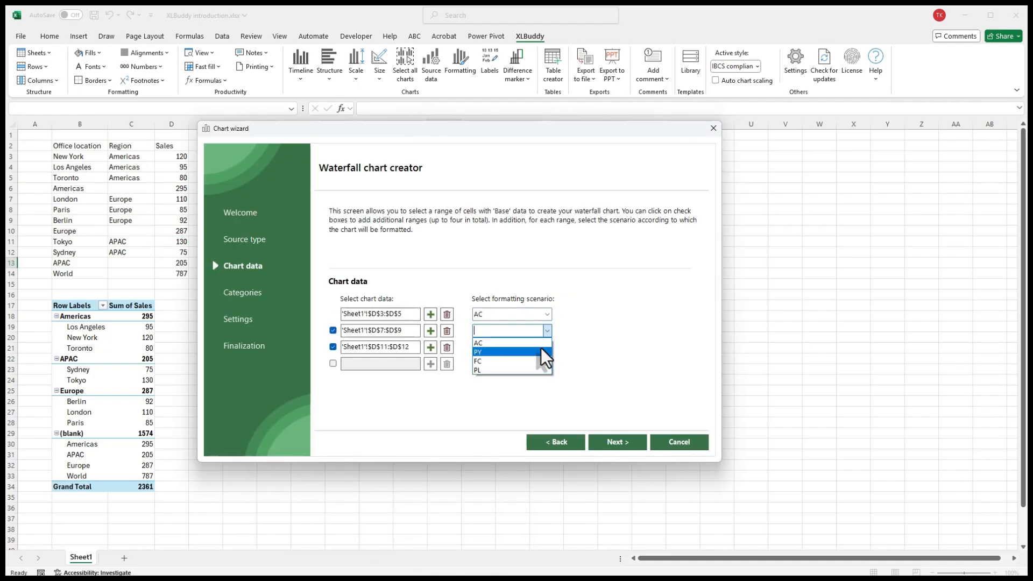
click(541, 349)
click(548, 348)
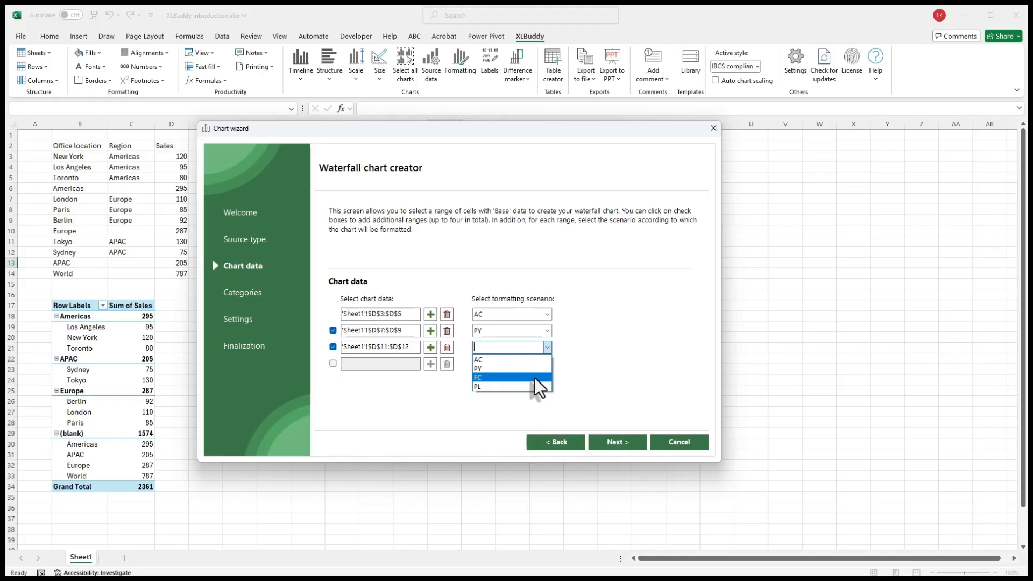
click(535, 378)
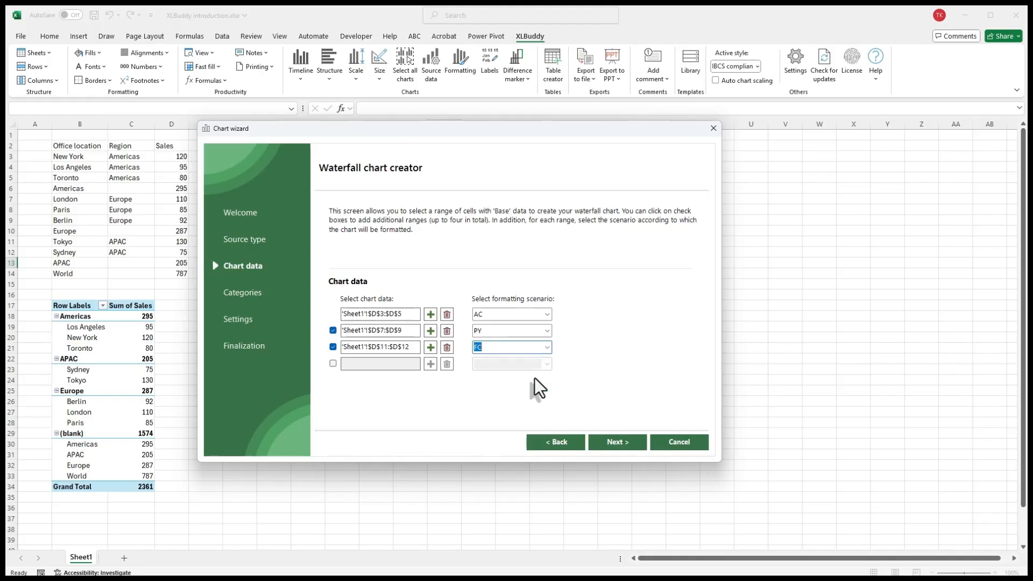
click(617, 441)
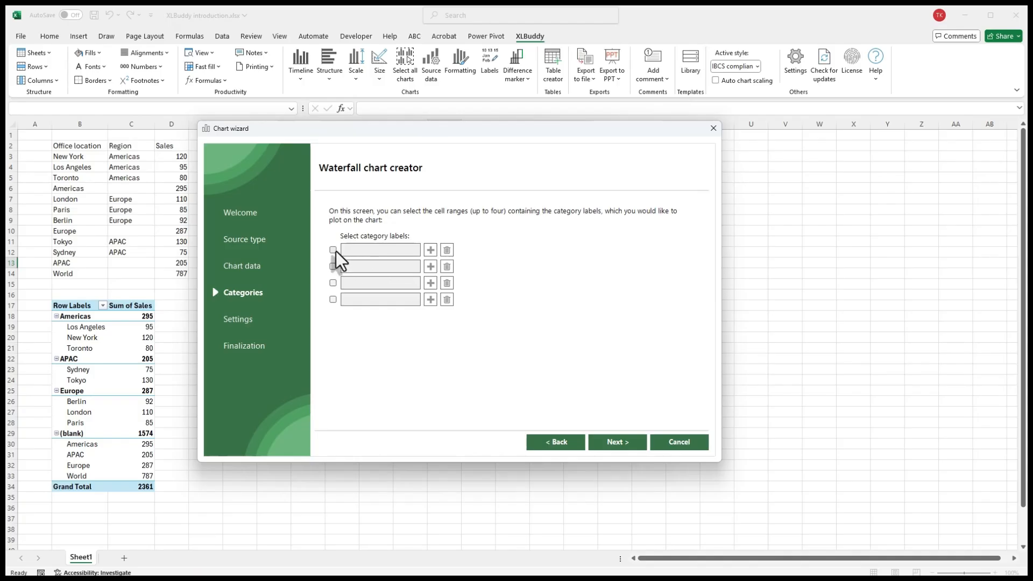
- Enable the first two category label ranges and set them to B3:B5 and B7:B9
click(333, 250)
click(430, 250)
drag(72, 157, 75, 179)
key(Return)
click(333, 267)
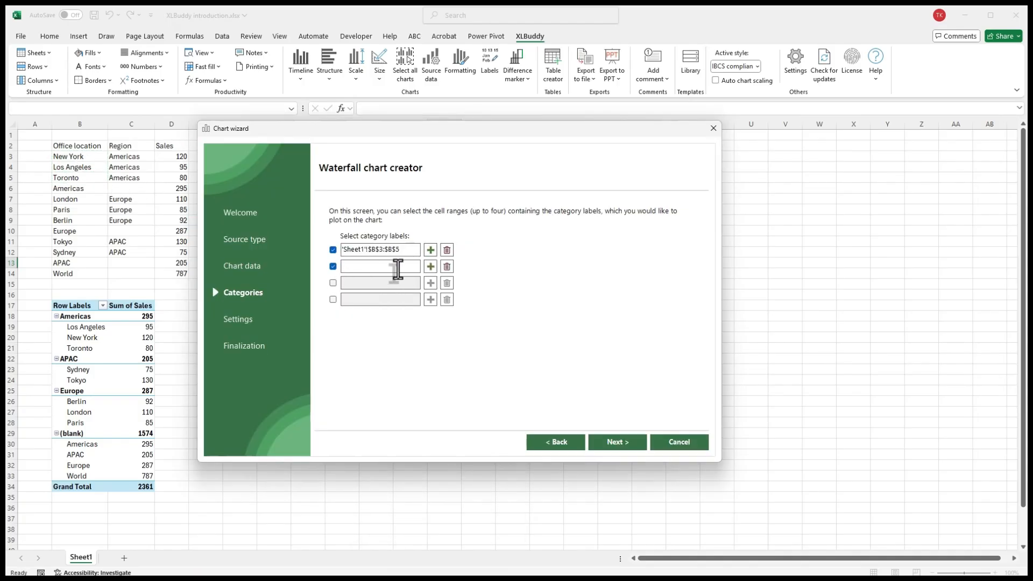
click(430, 267)
drag(92, 198, 92, 222)
key(Return)
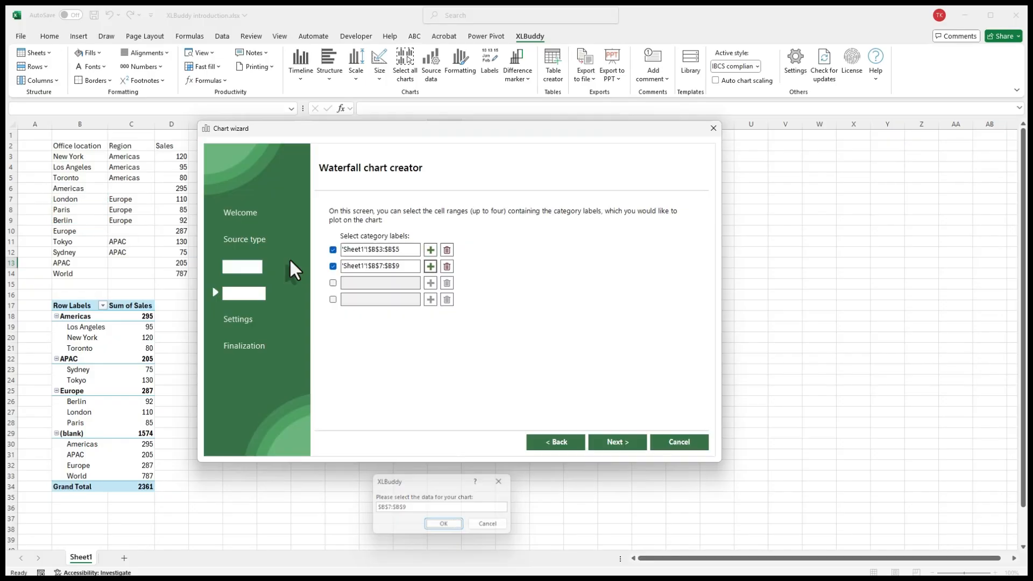
- Add B11:B12 as the third category label range and continue to the chart settings
click(332, 283)
click(430, 283)
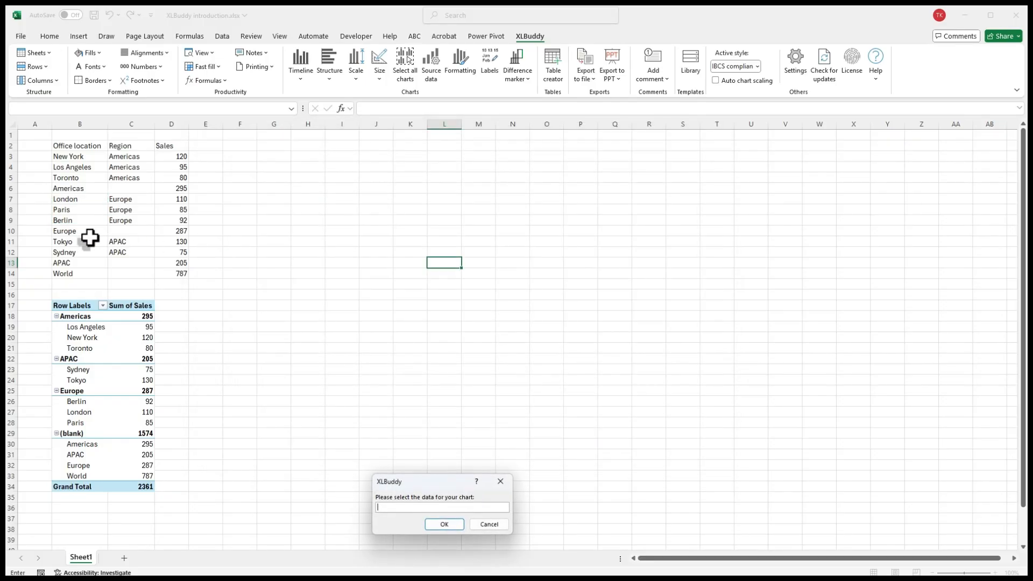
drag(89, 242, 86, 250)
key(Return)
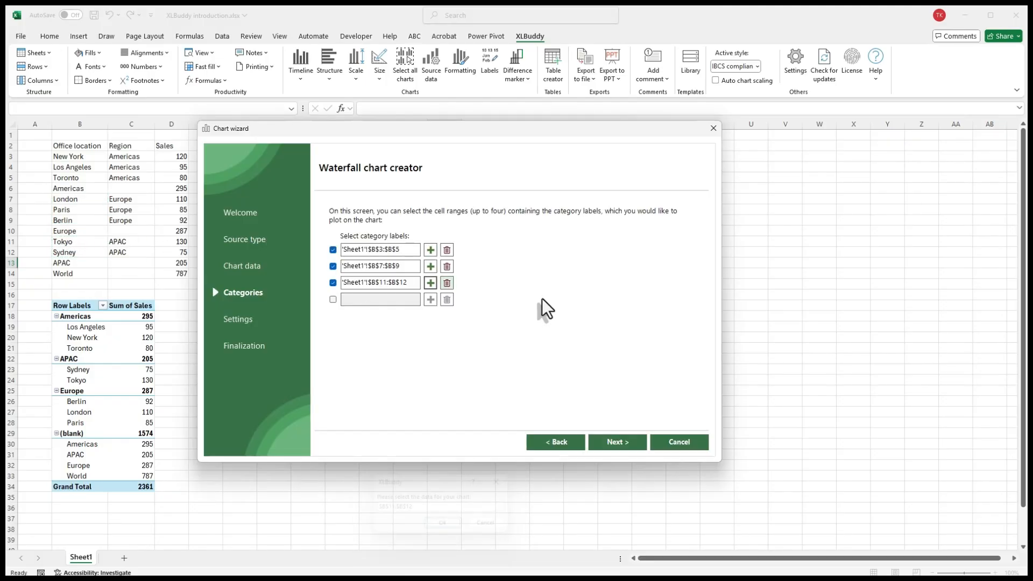
click(617, 442)
- Accept the default chart settings and create the three-range waterfall chart at cell G6
click(618, 441)
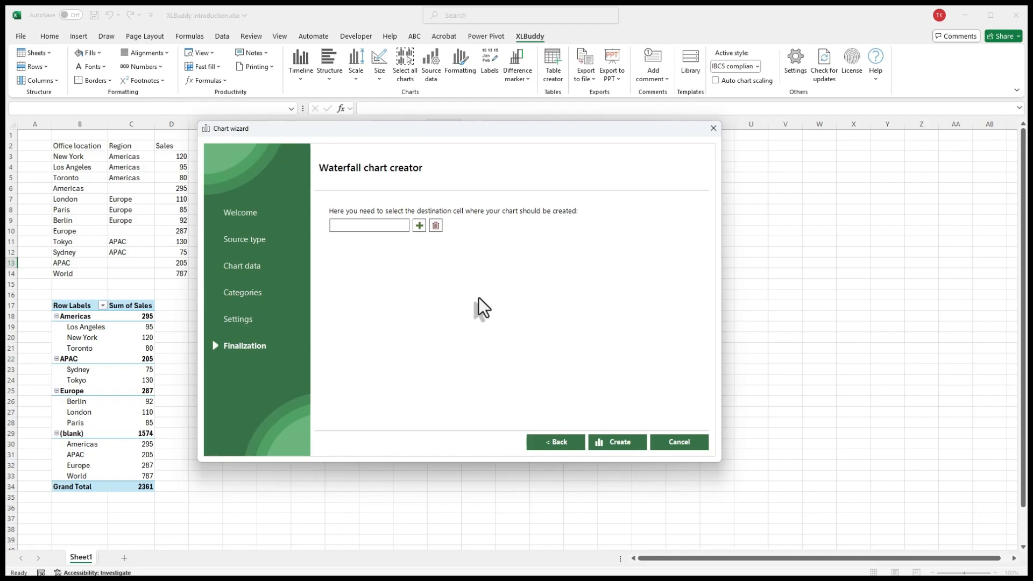
click(419, 225)
click(265, 188)
key(Return)
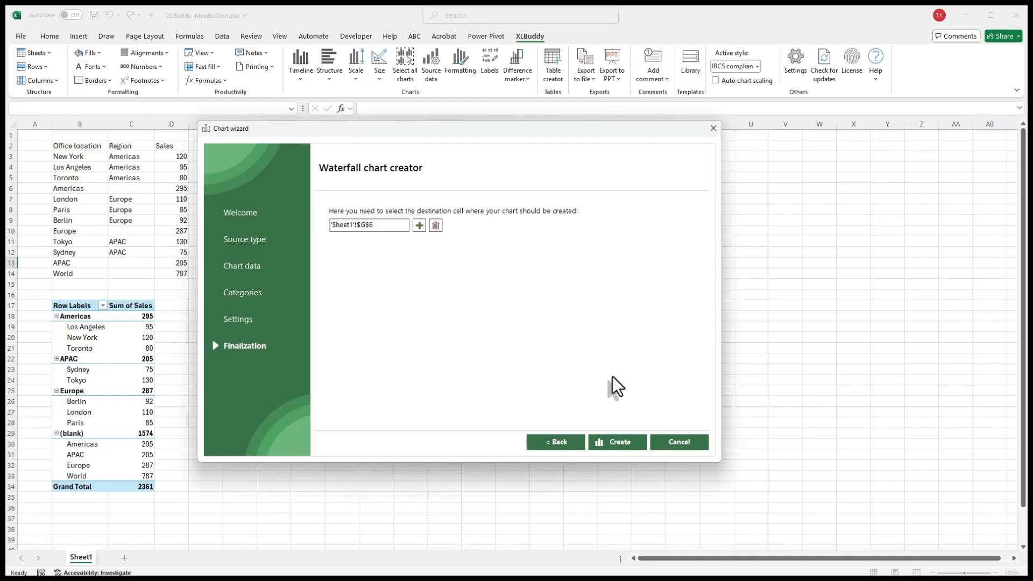
click(628, 438)
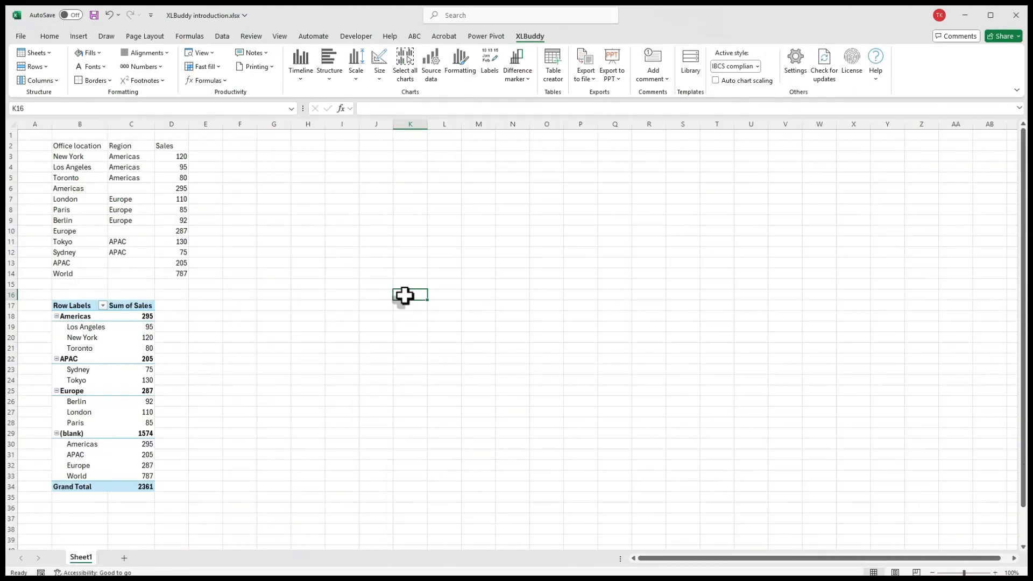
- Start a new standard waterfall chart and choose a pivot table as its data source
click(327, 74)
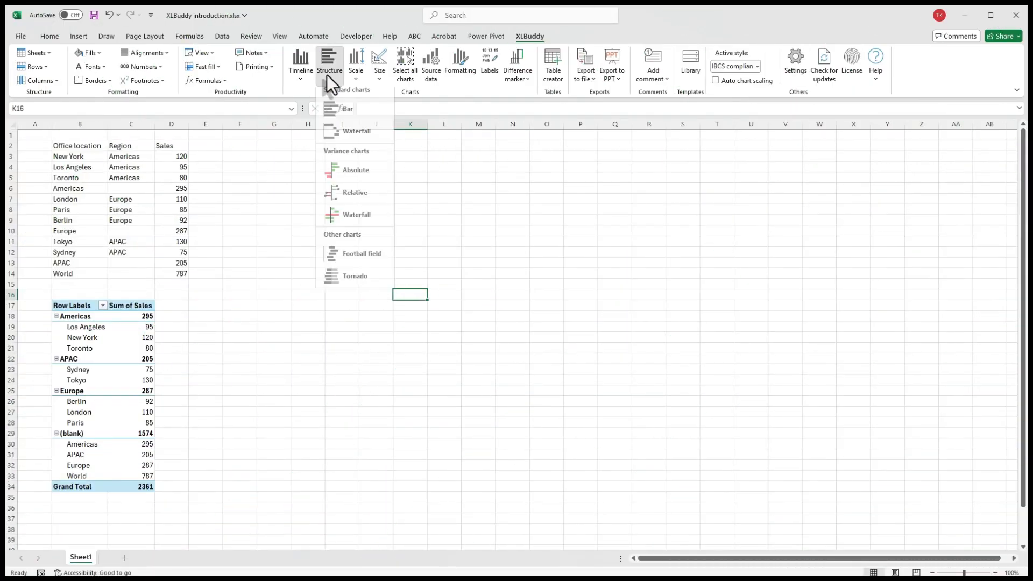
click(355, 138)
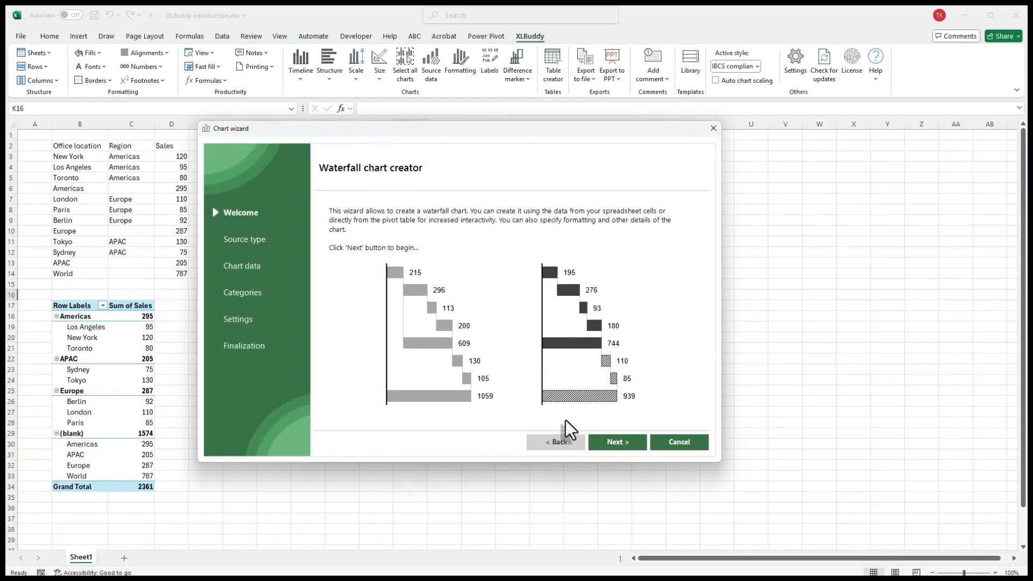
click(603, 437)
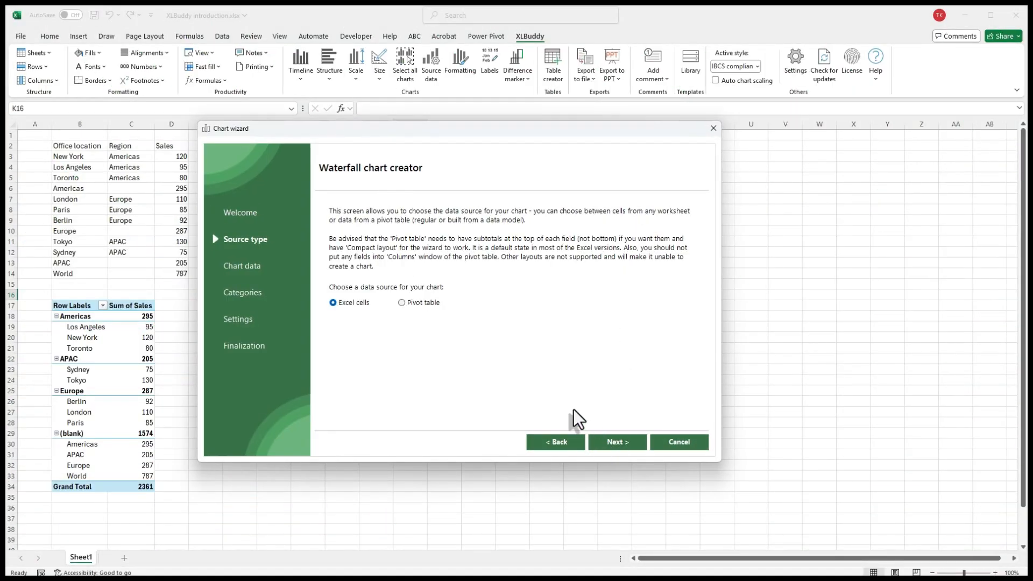
click(430, 302)
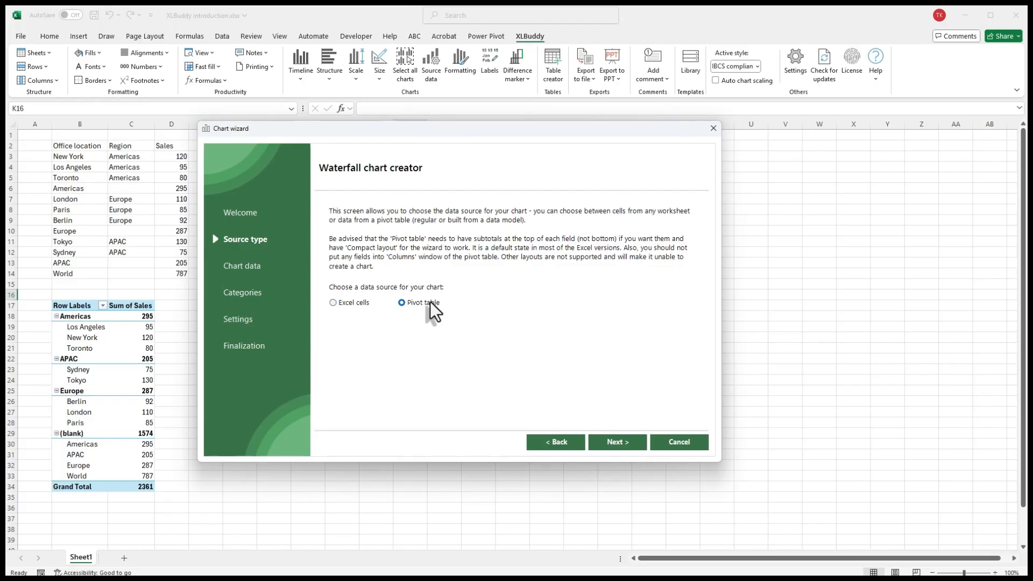
- Use PivotTable1 from Sheet1 as chart data with the Sum of Sales field, AC format and plotted category labels
click(631, 444)
click(561, 353)
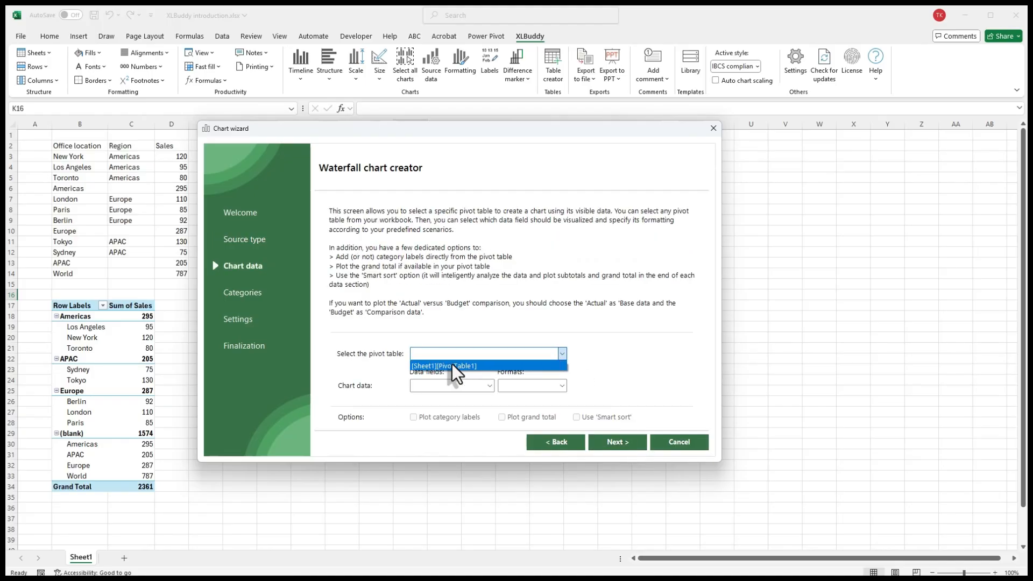
click(499, 369)
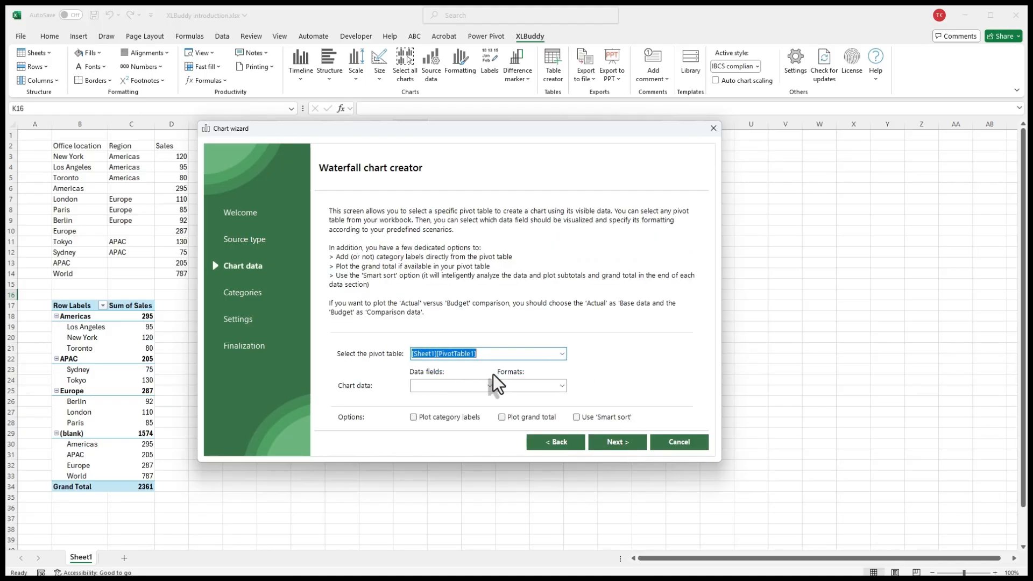
click(488, 388)
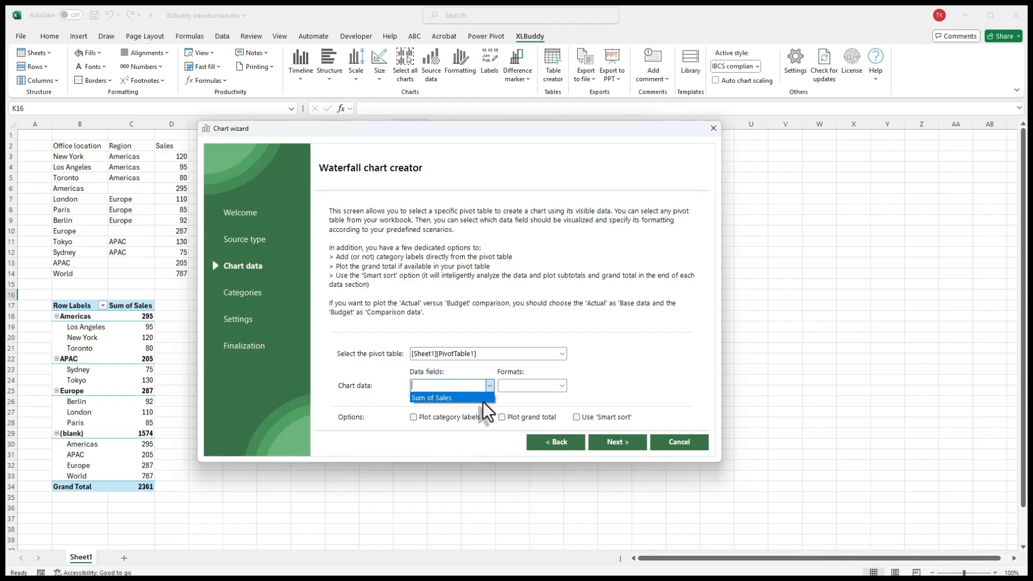
click(482, 399)
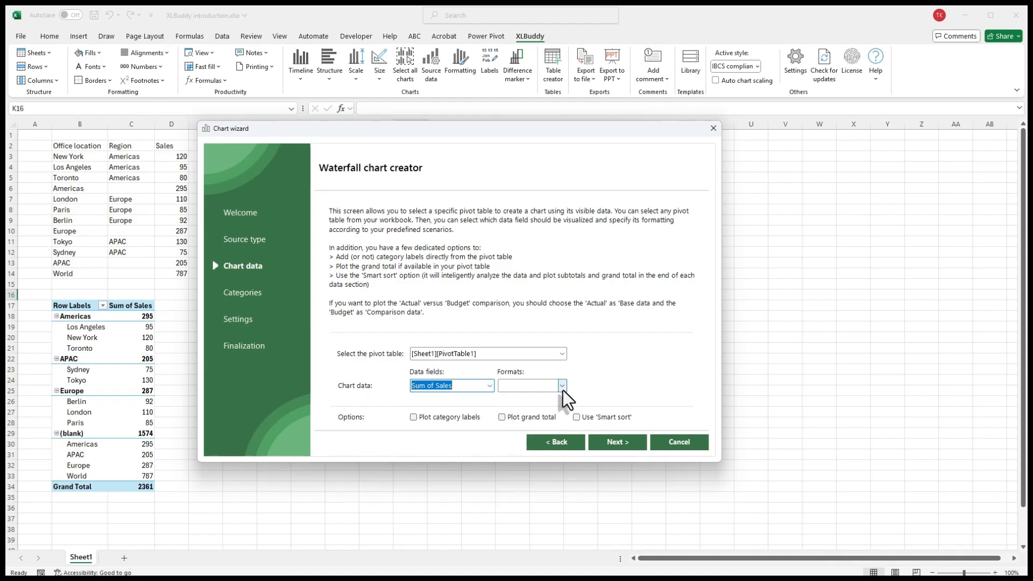
click(562, 387)
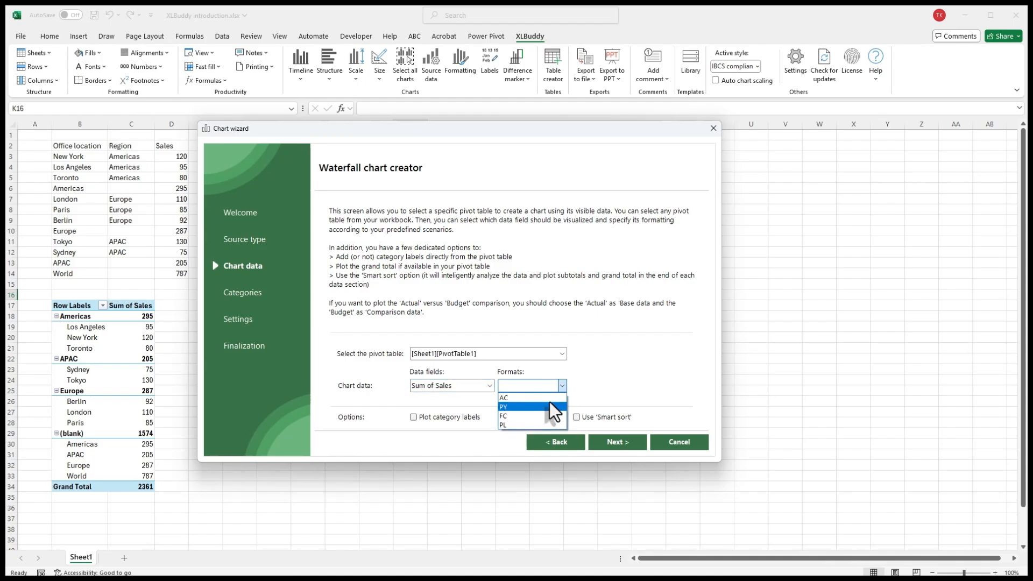
click(550, 399)
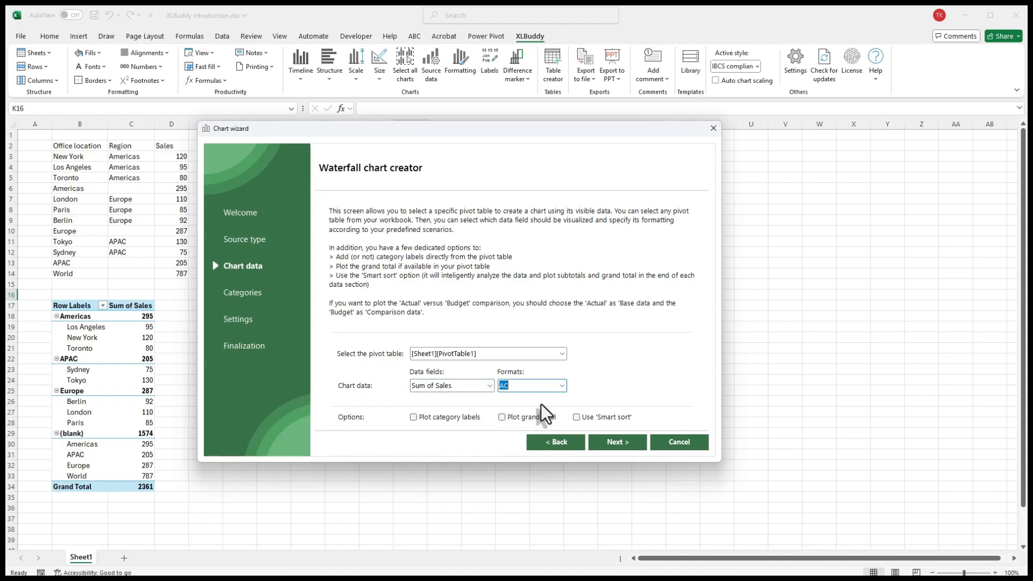
click(454, 416)
click(618, 444)
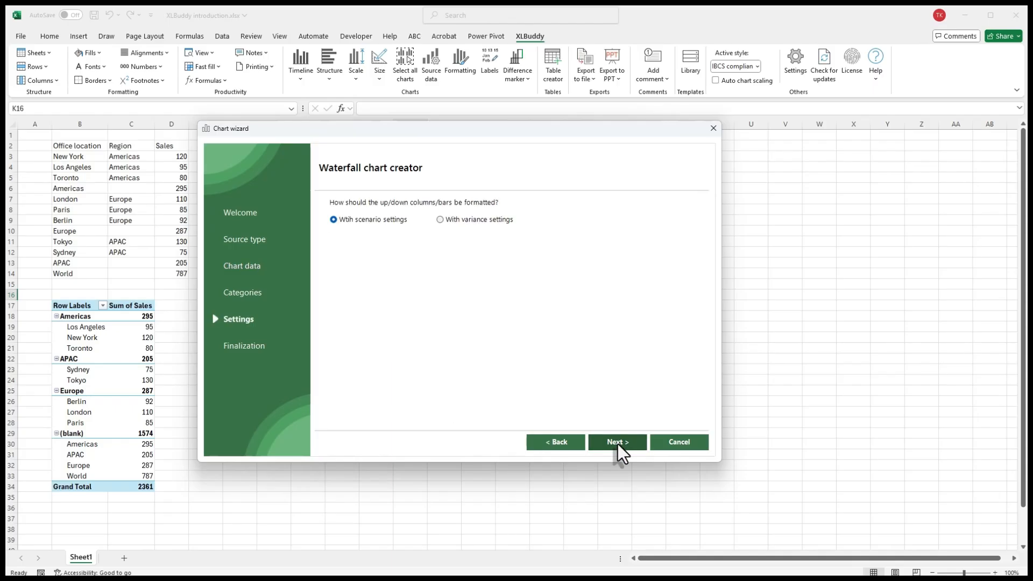
- Keep the scenario-based column formatting and create the pivot table waterfall chart at cell G6
click(617, 443)
click(417, 227)
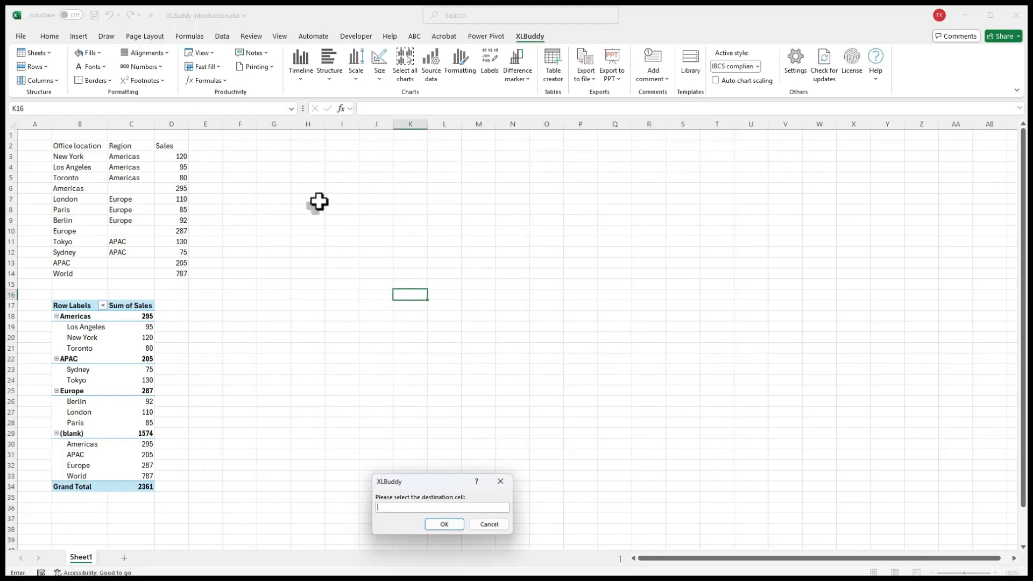
click(272, 189)
key(Return)
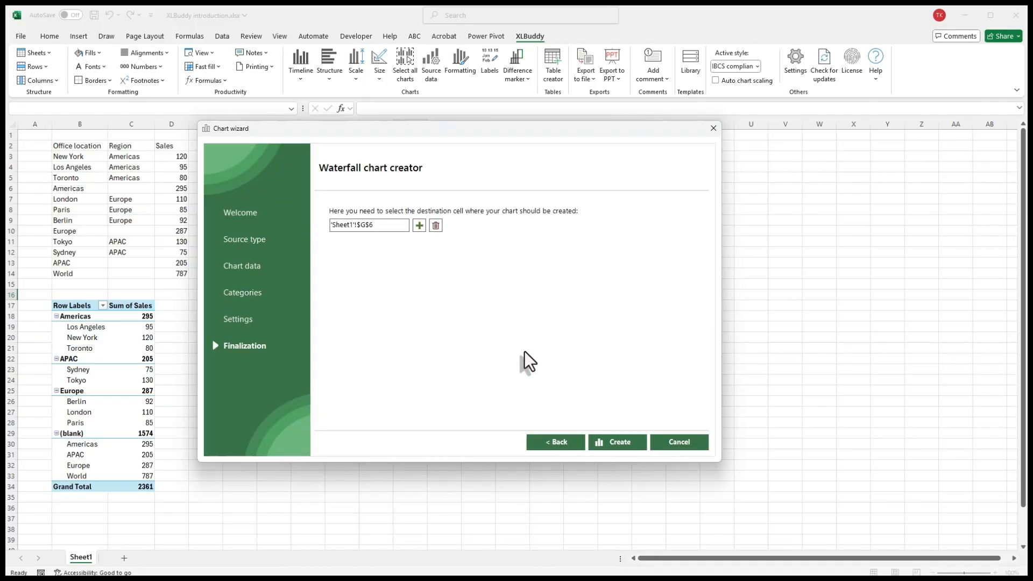
click(618, 442)
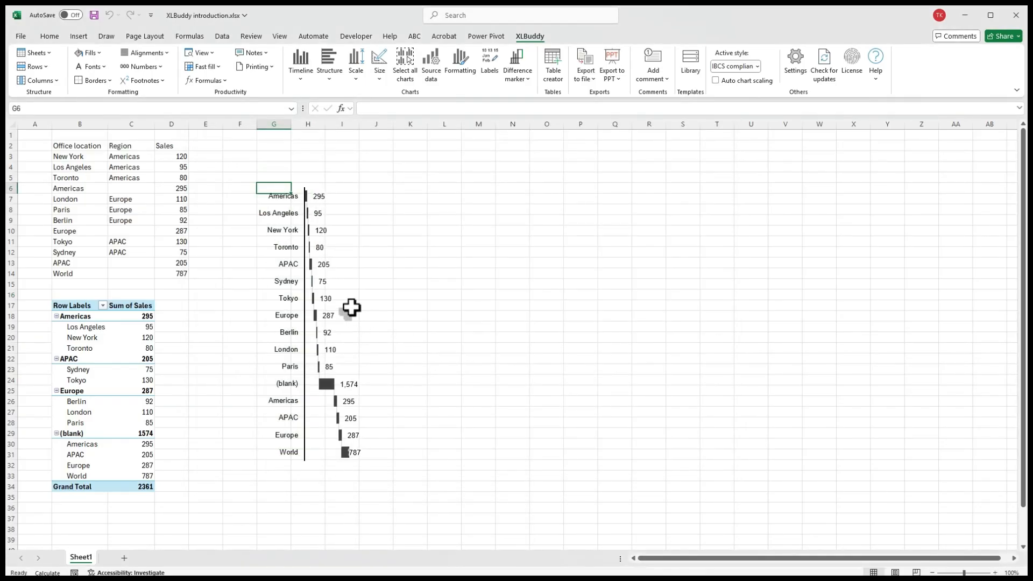
click(353, 325)
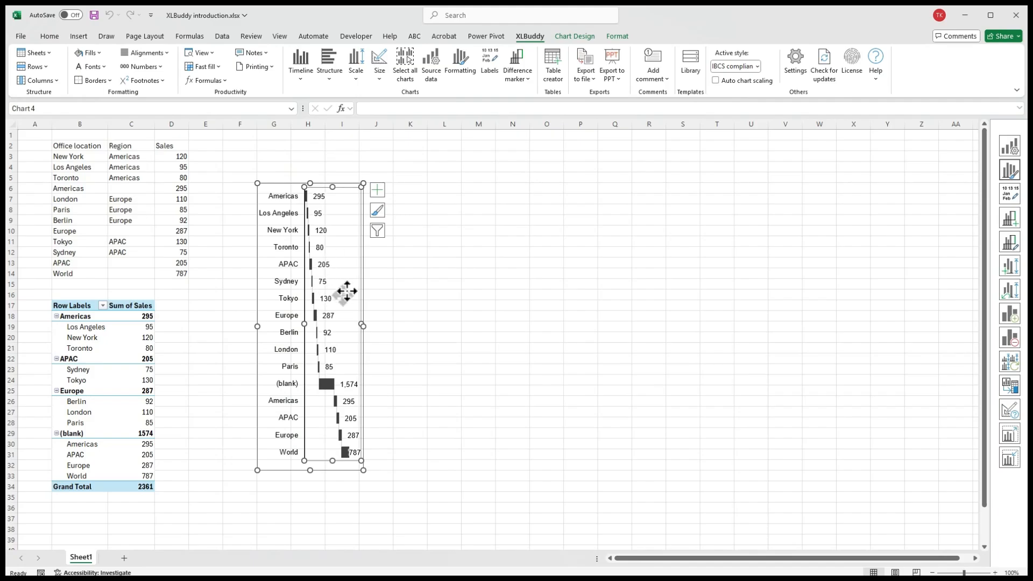
click(421, 331)
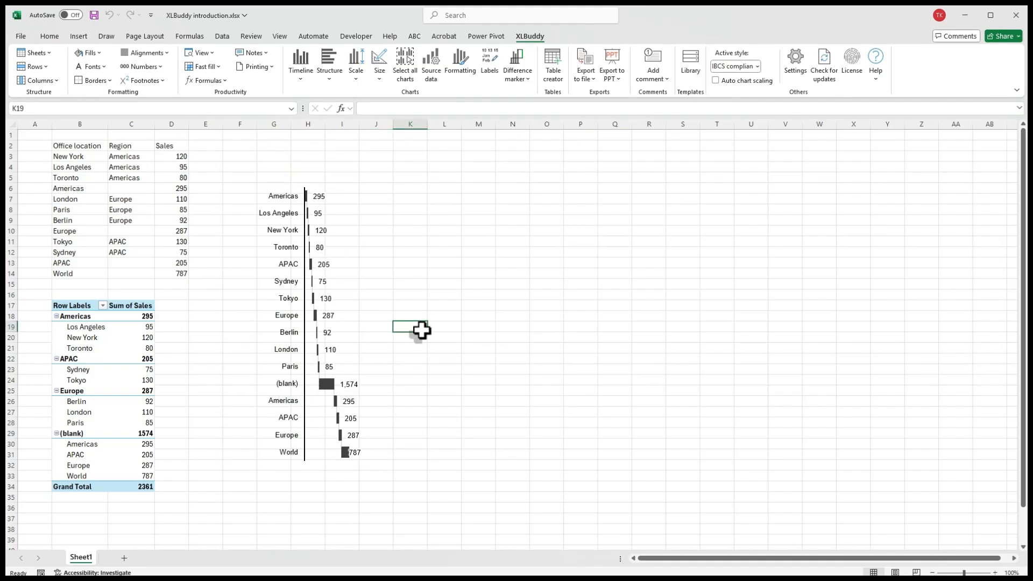
- Collapse the Americas, APAC and Europe groups in the pivot table
click(56, 316)
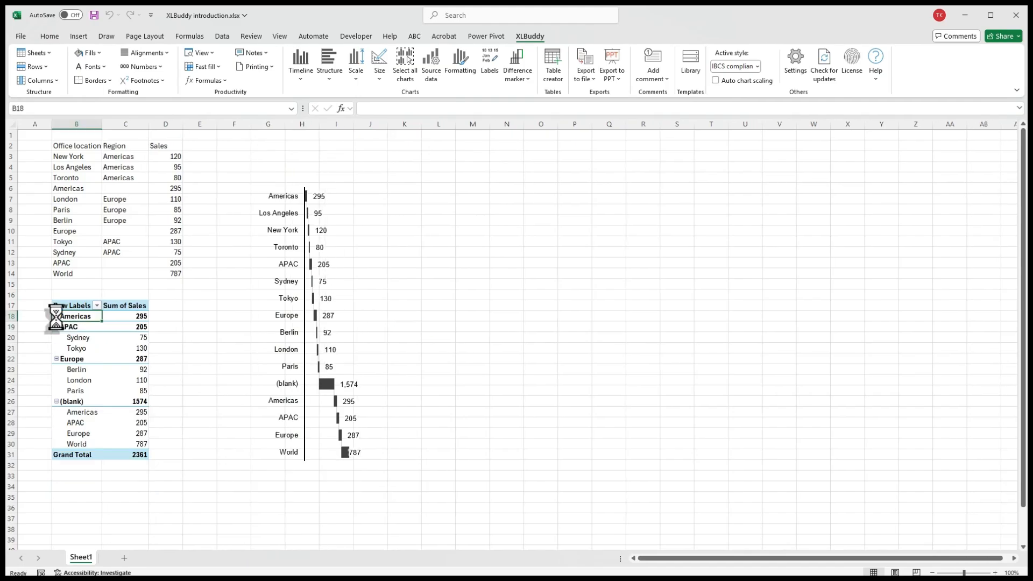
click(56, 326)
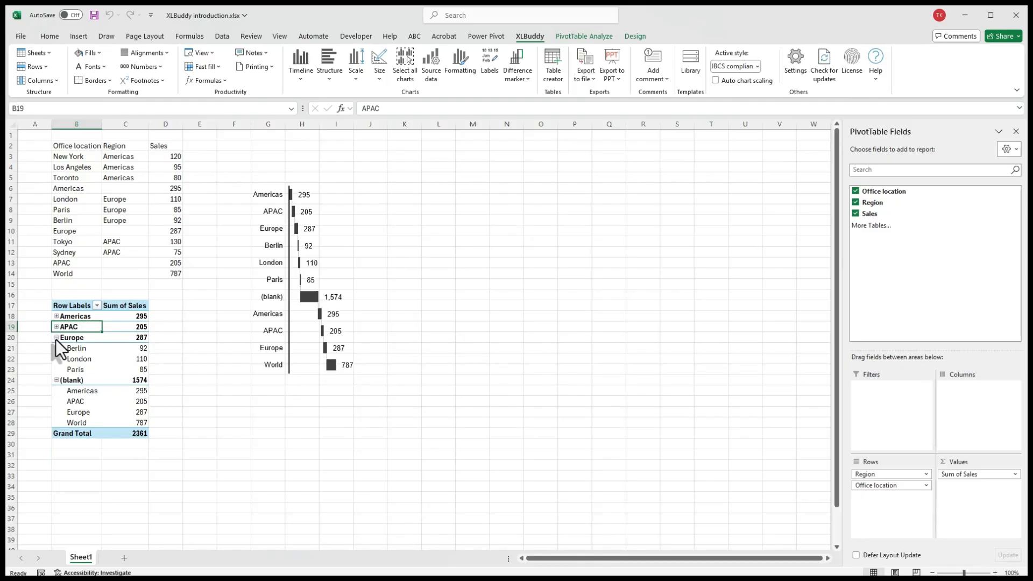
click(56, 337)
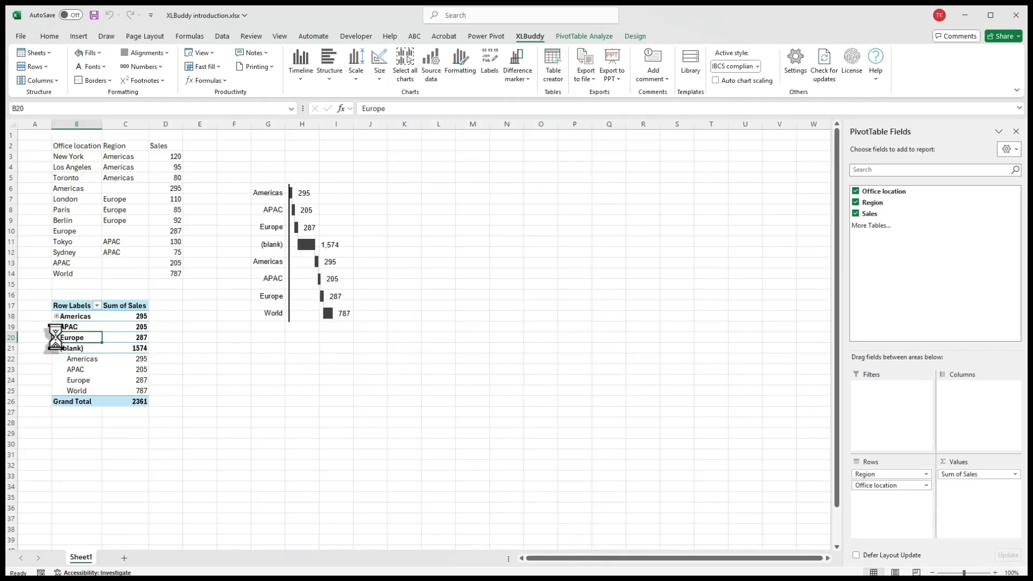
- Filter the (blank) region out of the pivot table and expand the Americas group
click(97, 305)
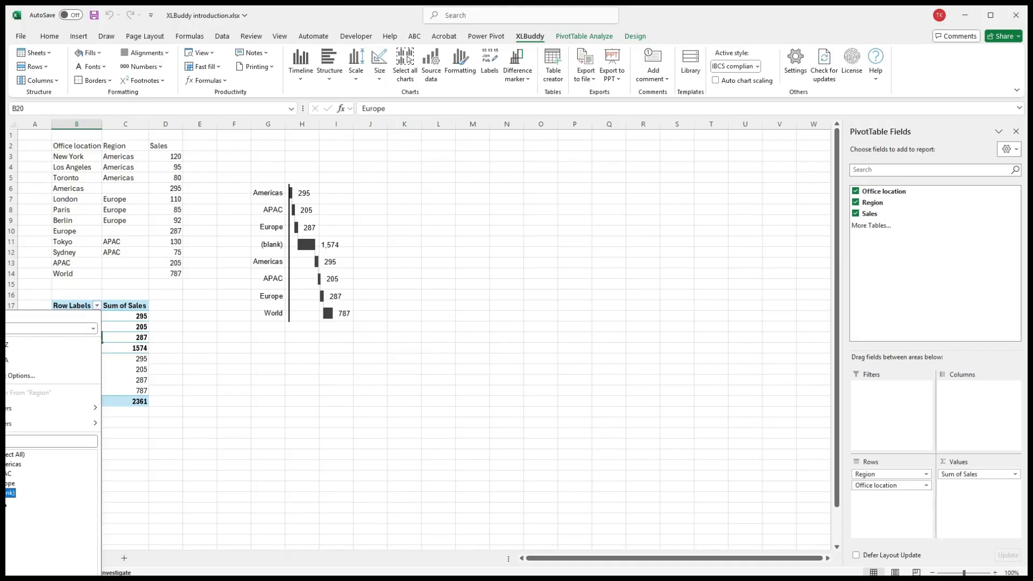
click(38, 579)
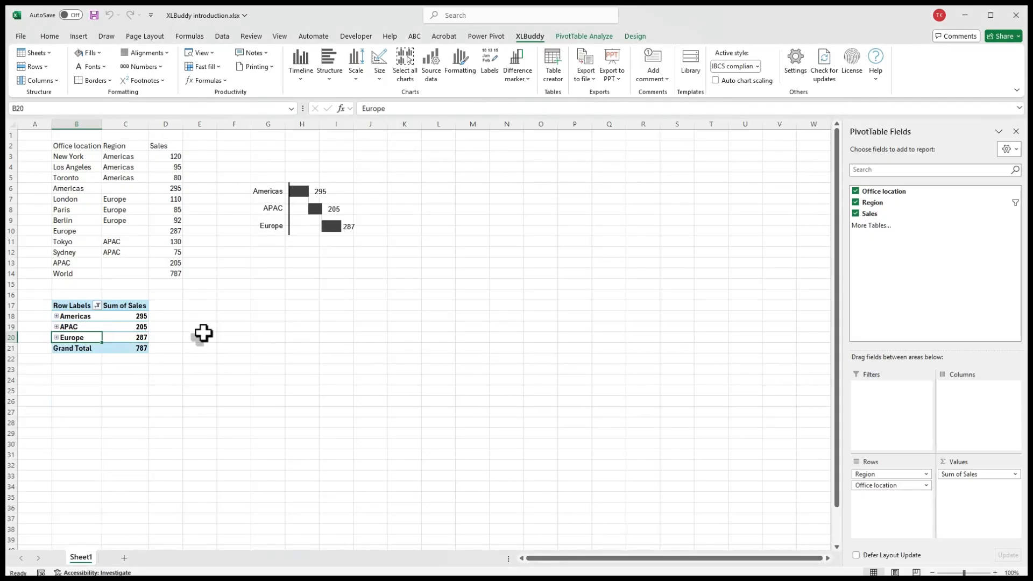
click(57, 316)
click(368, 338)
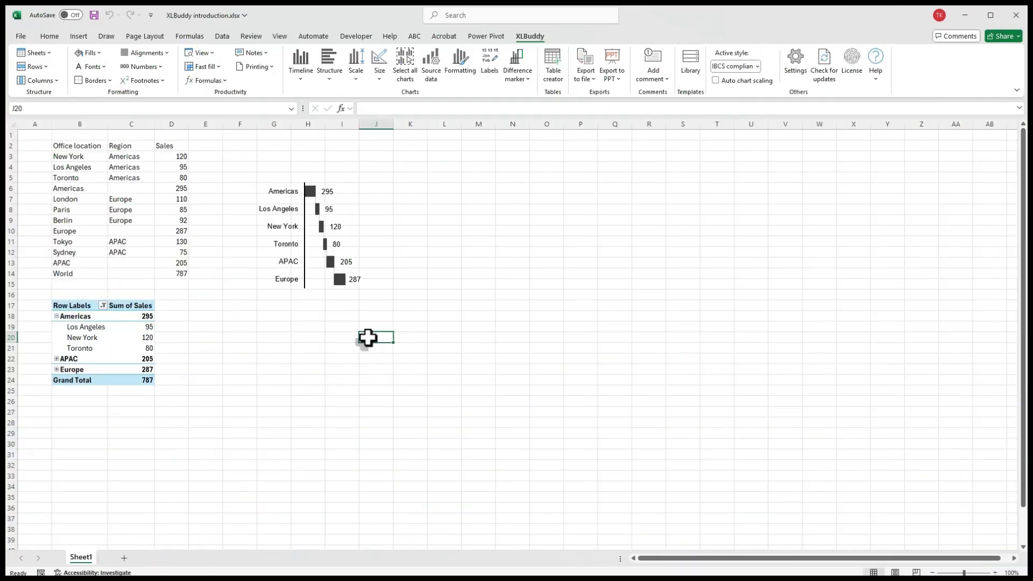
click(301, 79)
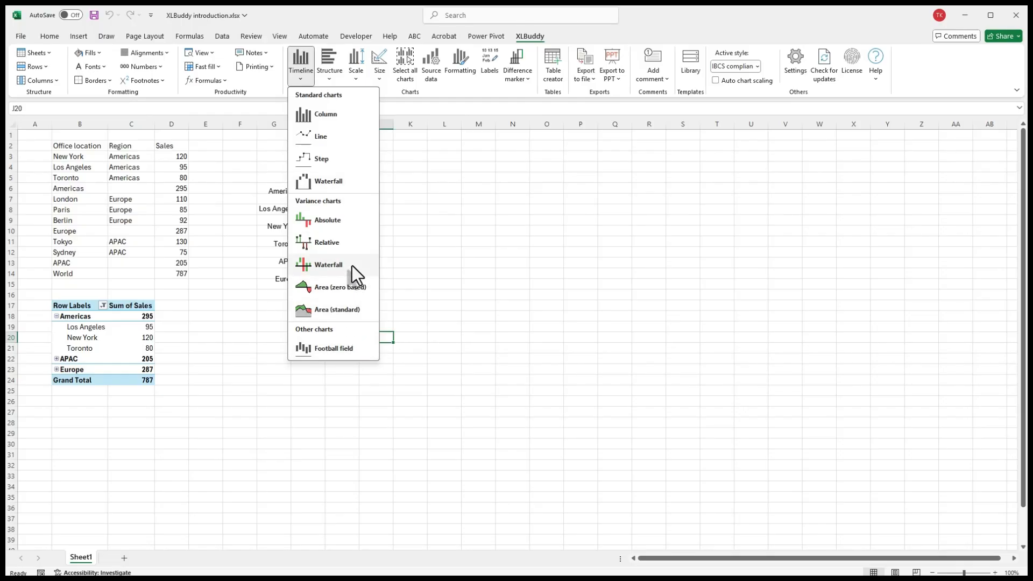
click(331, 81)
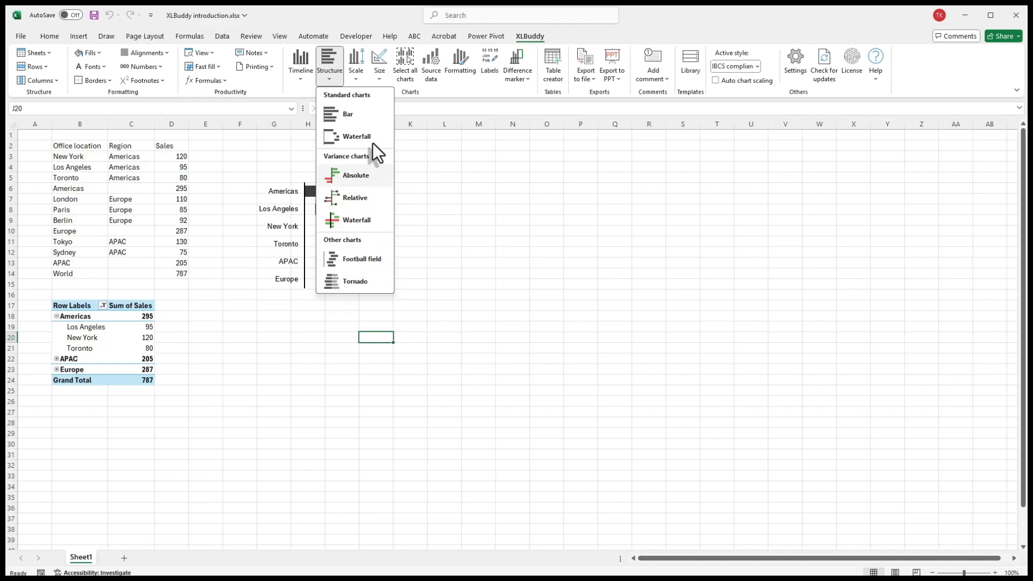
click(300, 79)
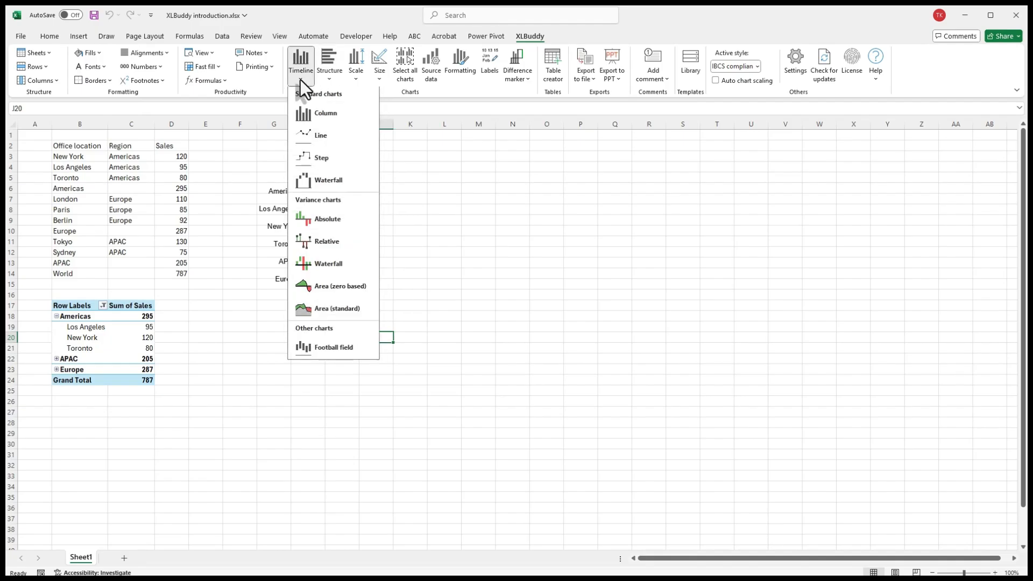
click(321, 119)
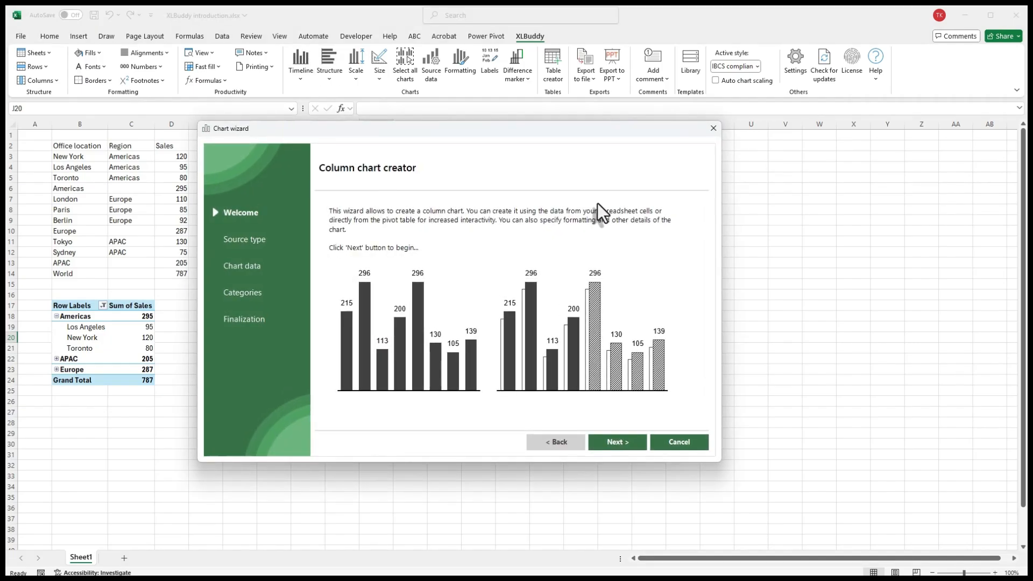
click(714, 128)
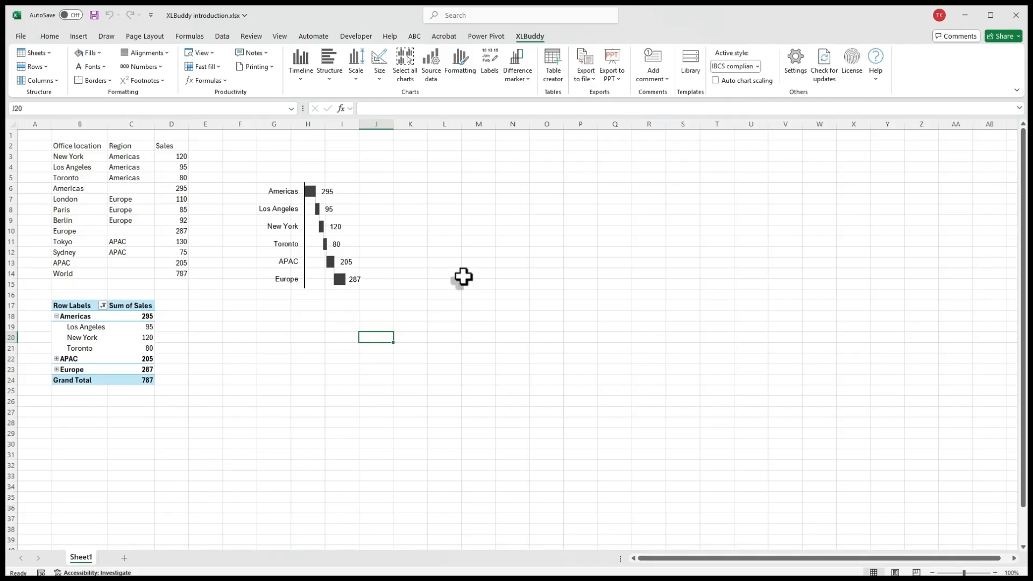